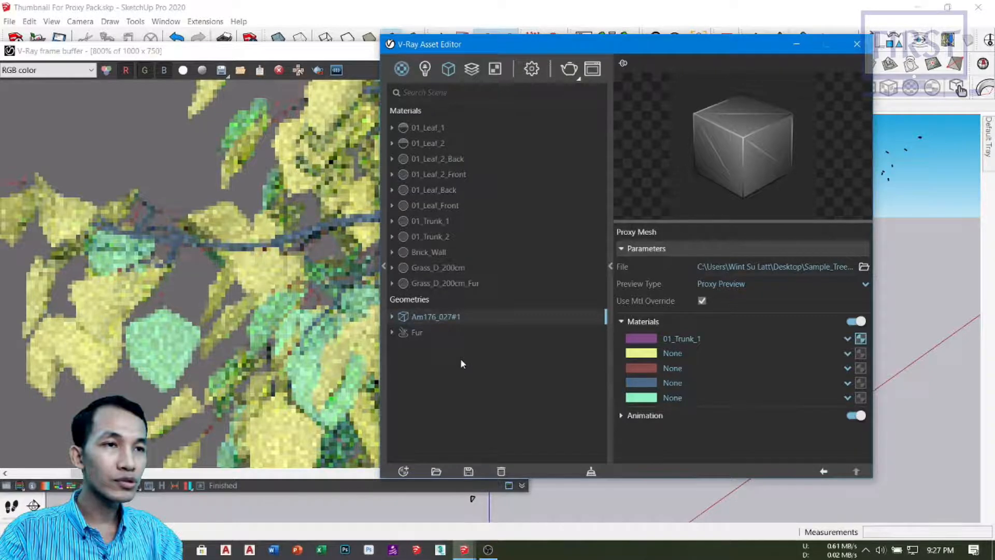
# Assign 01_Trunk_2 to the tree proxy's blue material slot, render the tree and inspect the branches.
pyautogui.click(519, 69)
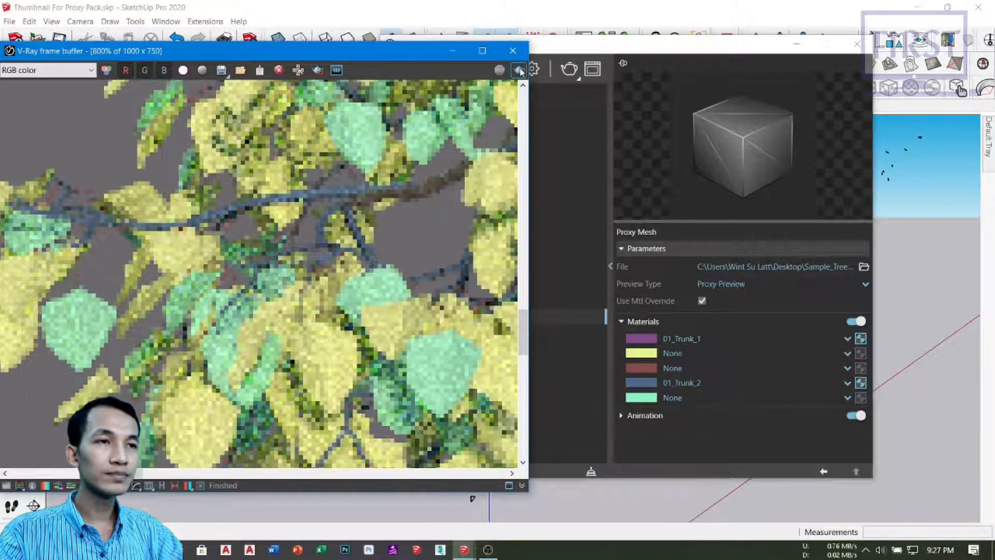
pyautogui.moveTo(379, 323); pyautogui.dragTo(356, 318, button='middle')
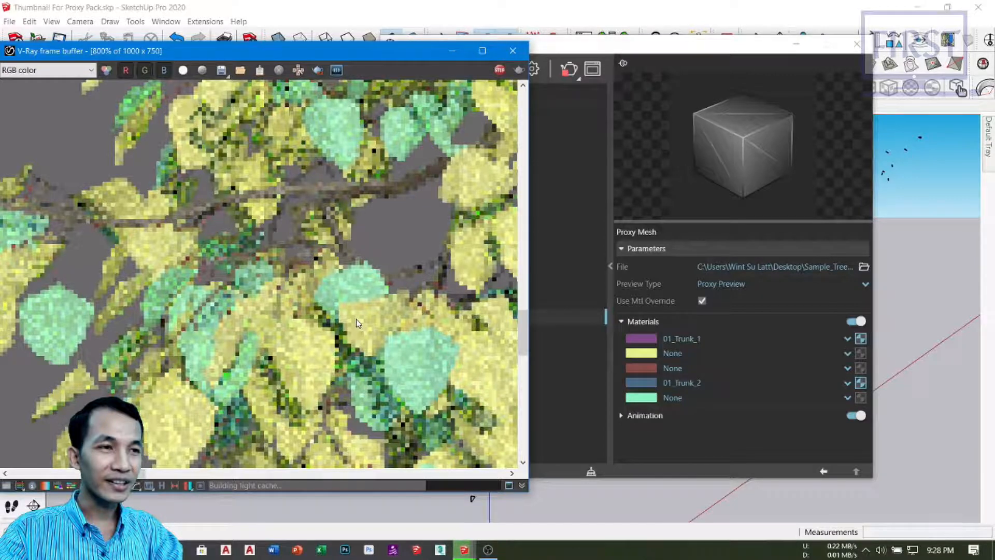
pyautogui.scroll(-3, 357, 323)
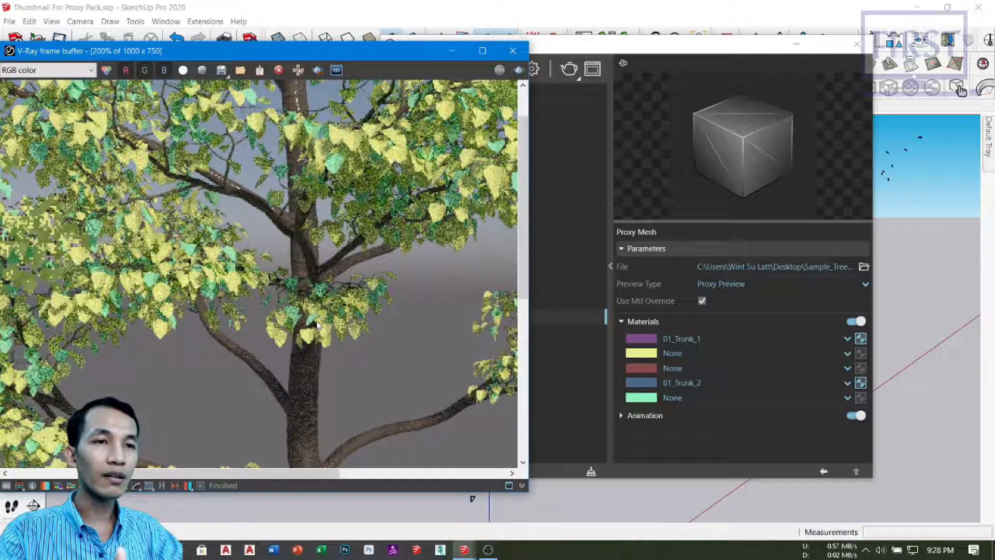
pyautogui.scroll(1, 317, 325)
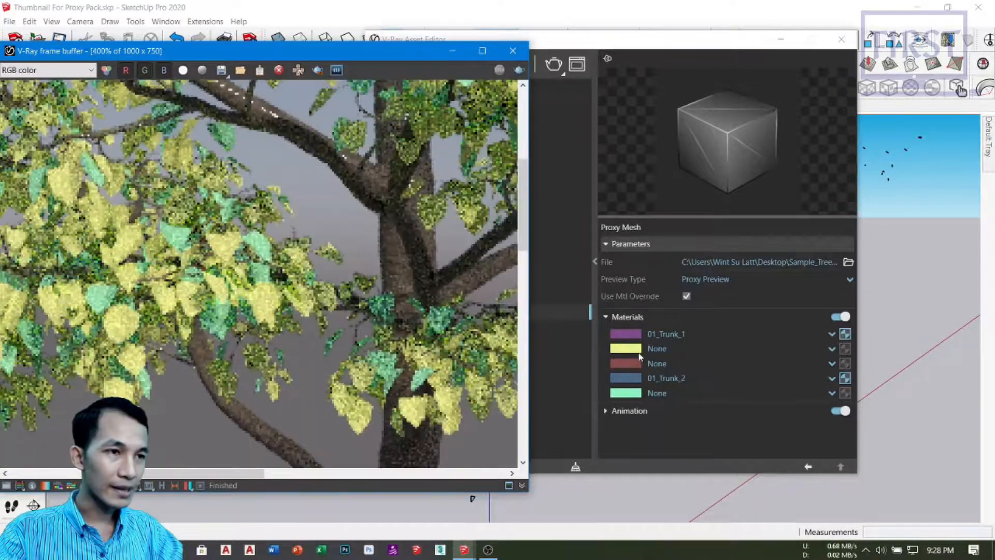
# Assign 01_Leaf_1 to the proxy's yellow material slot and 01_Leaf_2 to its green slot.
pyautogui.click(610, 41)
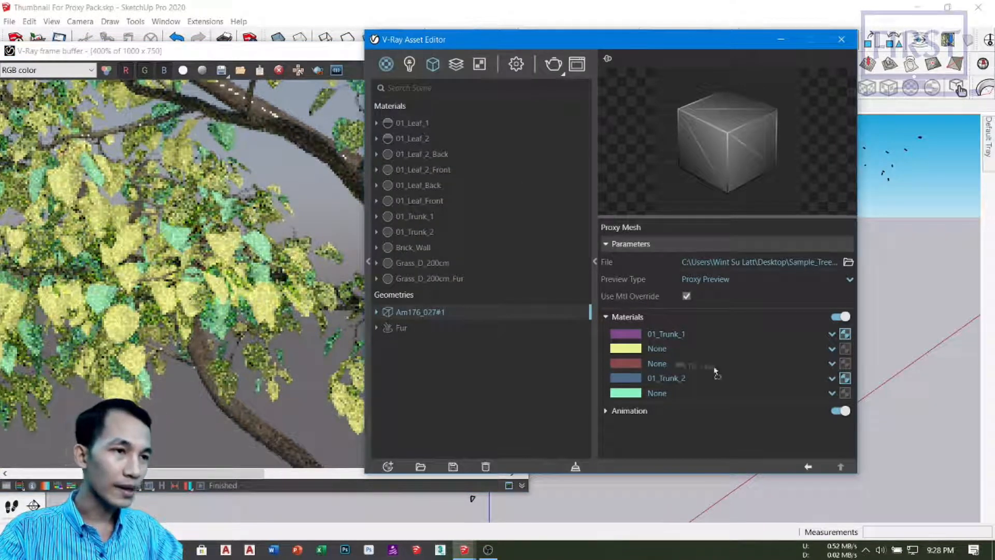
pyautogui.click(845, 349)
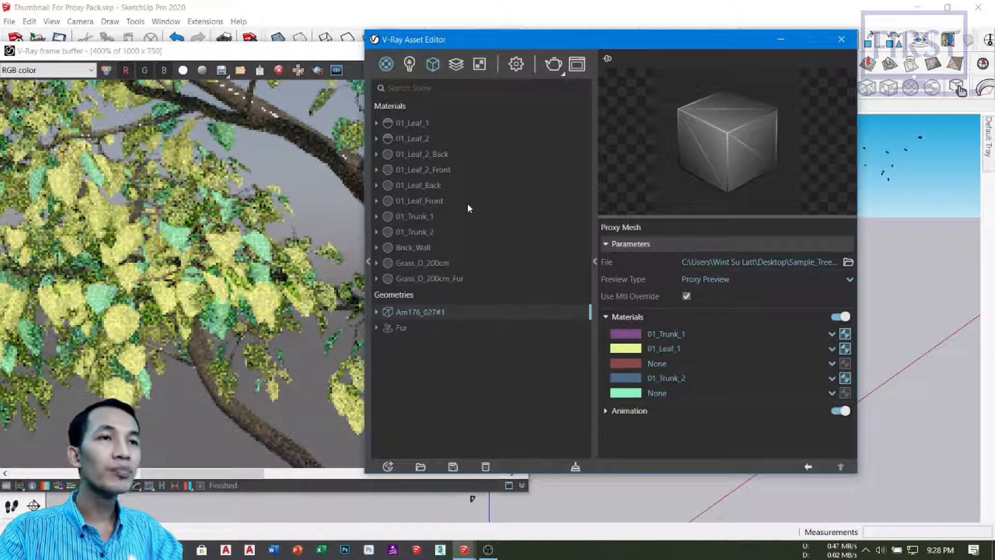
pyautogui.moveTo(424, 140); pyautogui.dragTo(845, 392)
# Render the tree with the leaf materials and inspect the foliage closely.
pyautogui.click(302, 238)
pyautogui.scroll(-1, 302, 237)
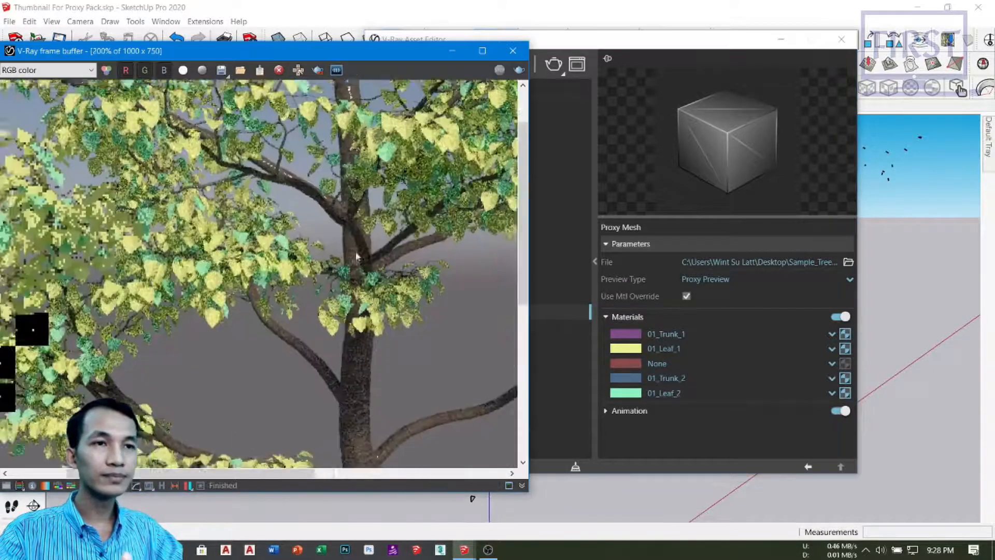
pyautogui.moveTo(302, 237); pyautogui.dragTo(288, 231, button='middle')
pyautogui.click(518, 72)
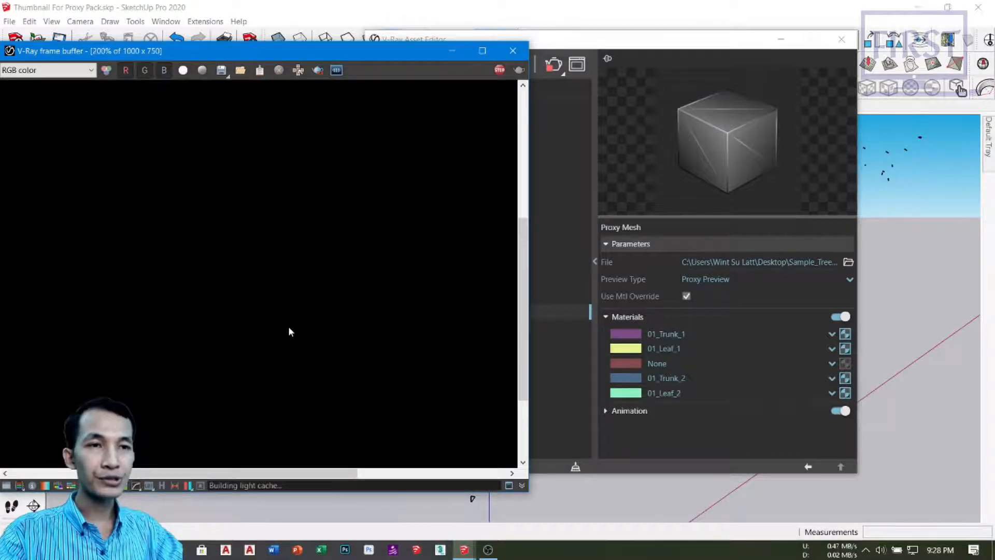
pyautogui.scroll(-1, 288, 325)
pyautogui.scroll(1, 286, 329)
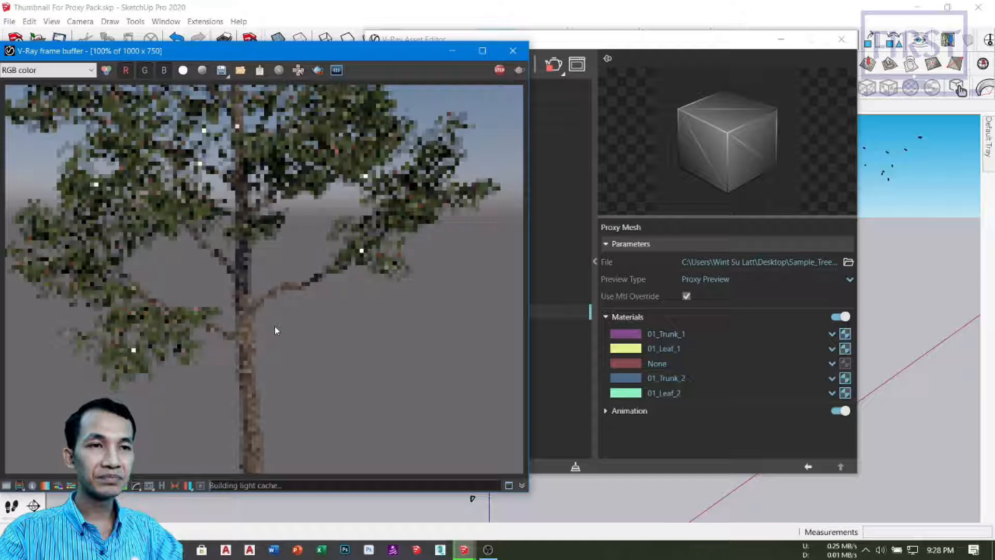
pyautogui.scroll(1, 275, 326)
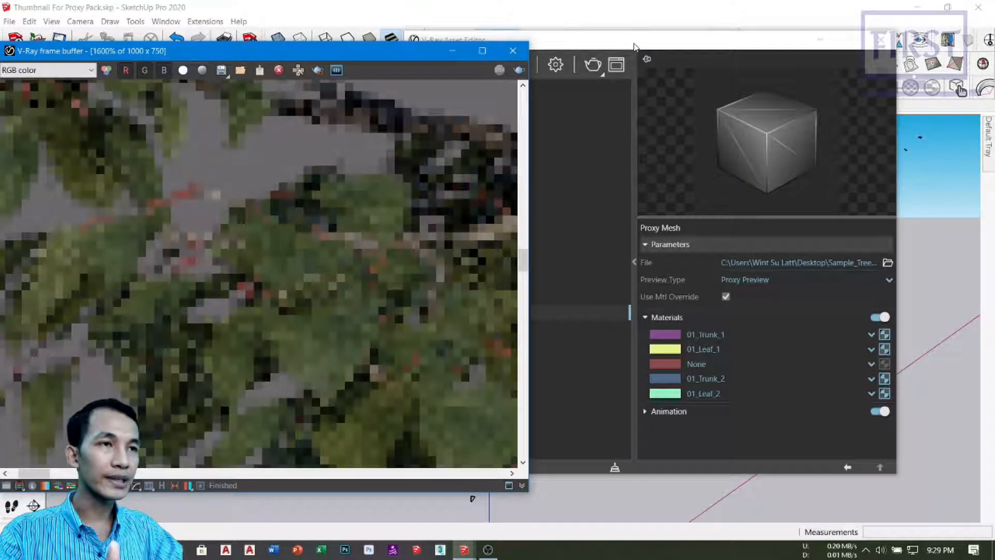
# Assign 01_Trunk_2 to the proxy's red material slot and render the tree again to check it.
pyautogui.click(634, 46)
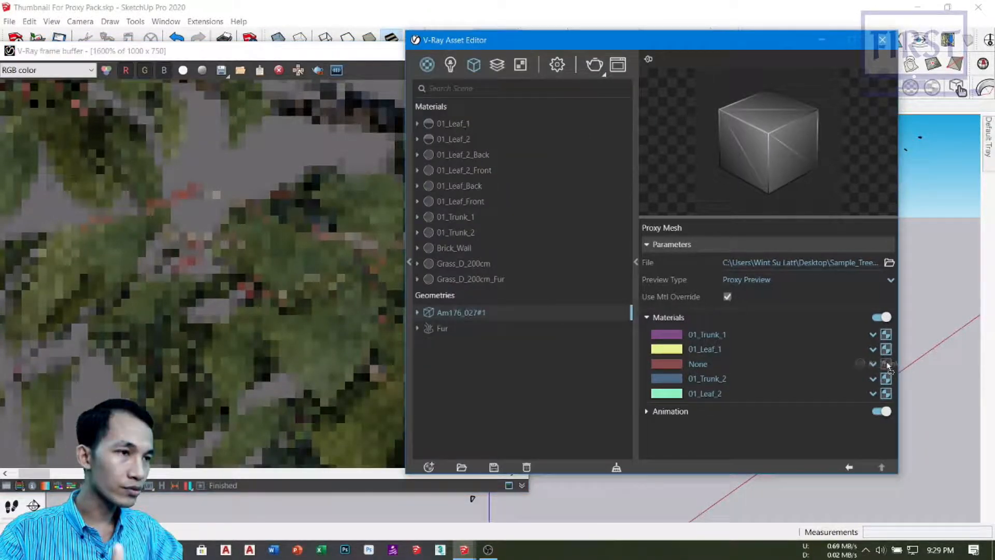
pyautogui.click(220, 259)
pyautogui.scroll(-5, 220, 259)
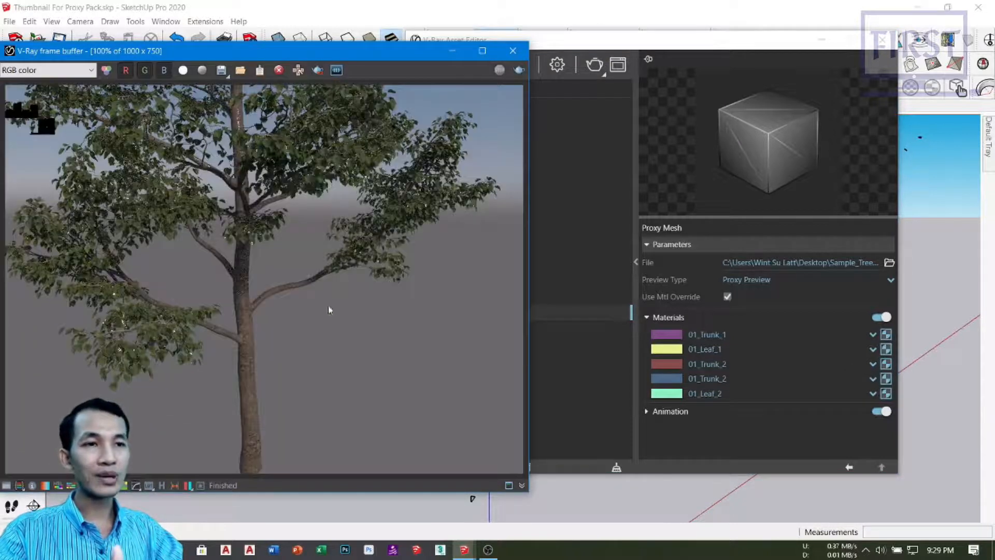
pyautogui.click(519, 70)
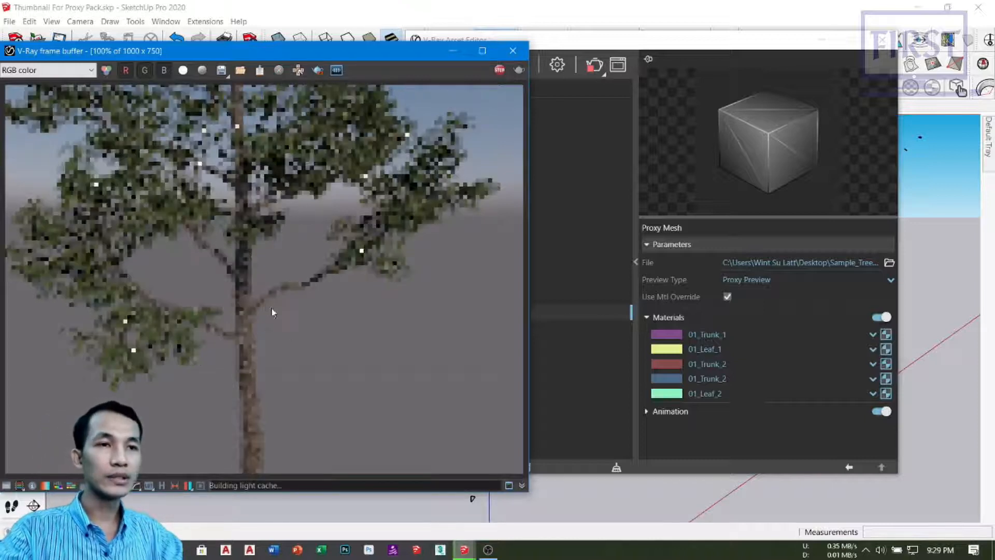
pyautogui.scroll(-2, 264, 307)
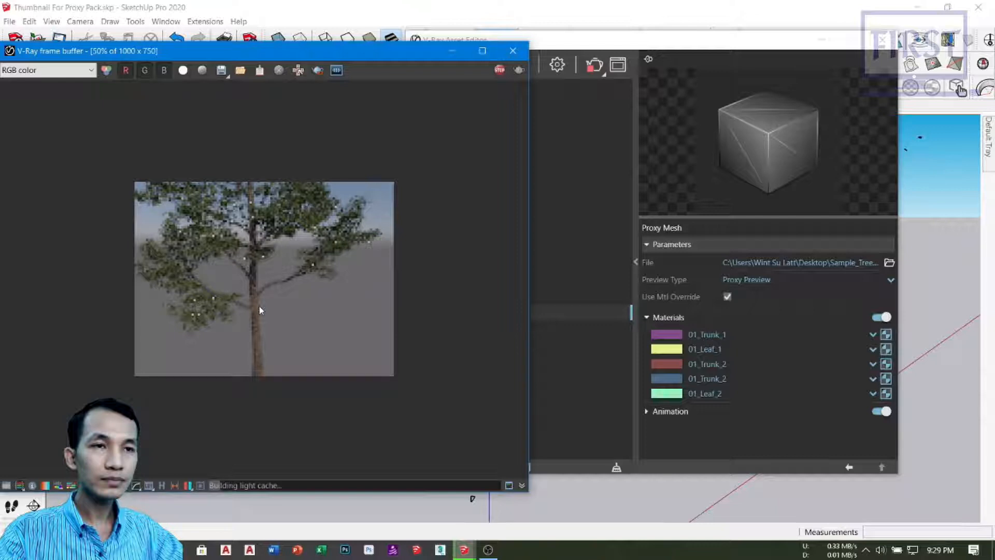
pyautogui.scroll(4, 259, 305)
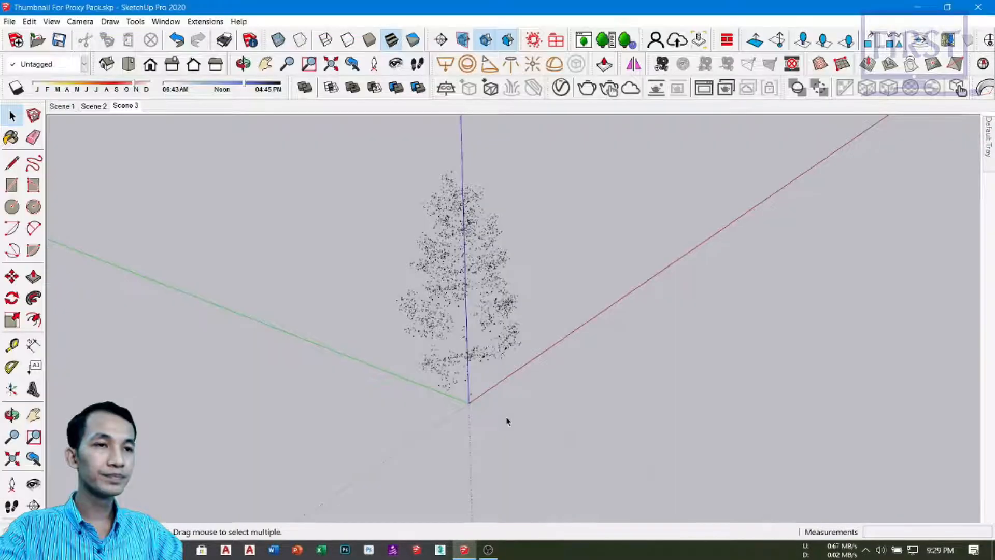
# Place a dome light in the model beside the tree, near the red axis.
pyautogui.moveTo(507, 421)
pyautogui.mouseDown(button='middle')
pyautogui.moveTo(539, 373)
pyautogui.moveTo(359, 450)
pyautogui.moveTo(273, 382)
pyautogui.moveTo(366, 383)
pyautogui.moveTo(404, 362)
pyautogui.moveTo(337, 415)
pyautogui.moveTo(380, 422)
pyautogui.moveTo(477, 376)
pyautogui.moveTo(513, 344)
pyautogui.moveTo(474, 308)
pyautogui.mouseUp(button='middle')
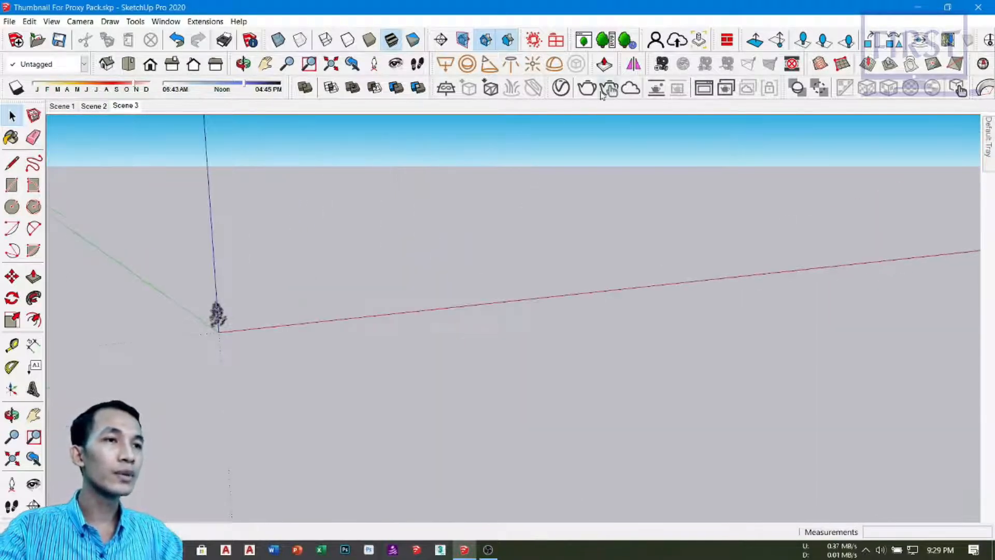
pyautogui.keyDown('shift'); pyautogui.moveTo(326, 357); pyautogui.dragTo(408, 363, button='middle'); pyautogui.keyUp('shift')
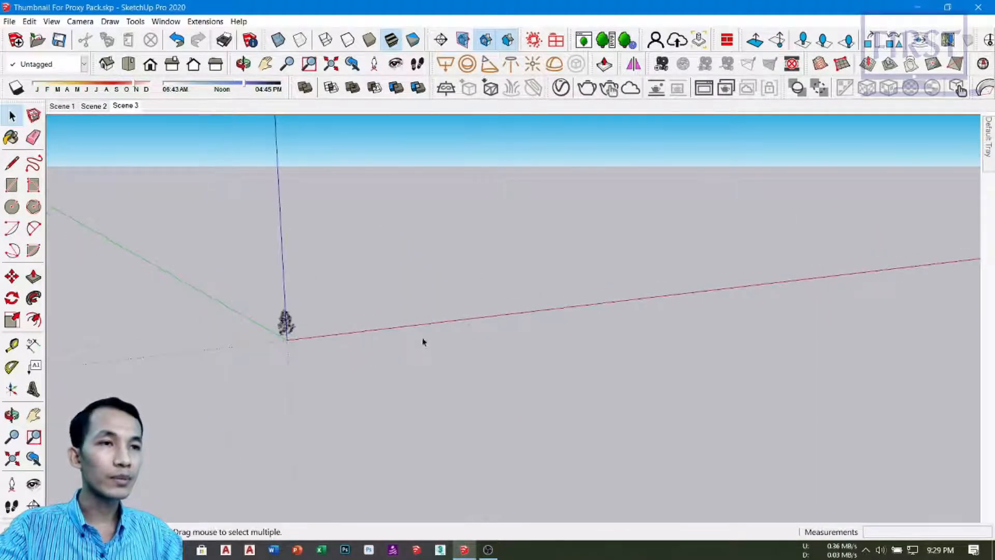
pyautogui.keyDown('shift'); pyautogui.moveTo(413, 328); pyautogui.dragTo(408, 323, button='middle'); pyautogui.keyUp('shift')
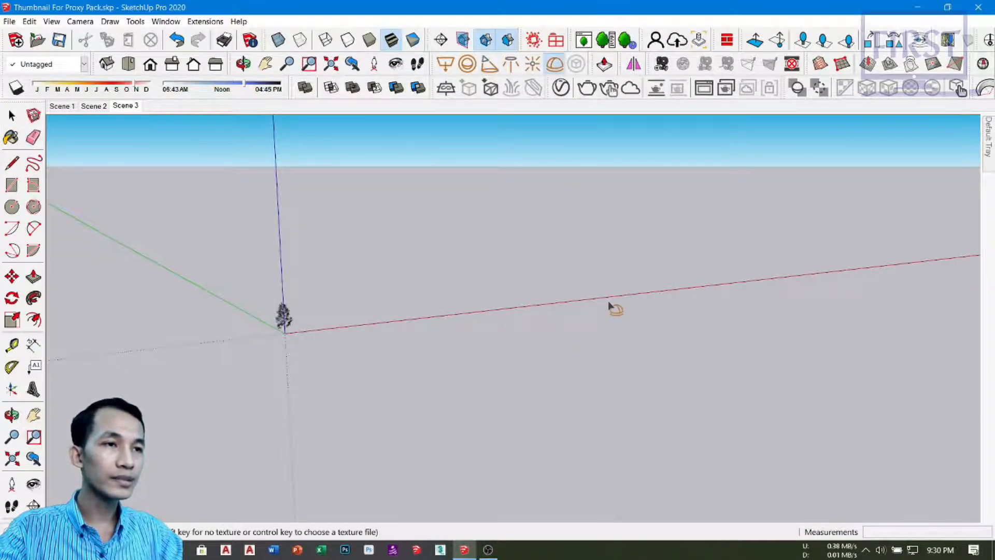
pyautogui.moveTo(537, 326)
pyautogui.keyDown('shift'); pyautogui.mouseDown(button='middle')
pyautogui.moveTo(473, 329)
pyautogui.moveTo(504, 356)
pyautogui.mouseUp(button='middle'); pyautogui.keyUp('shift')
pyautogui.scroll(3, 617, 267)
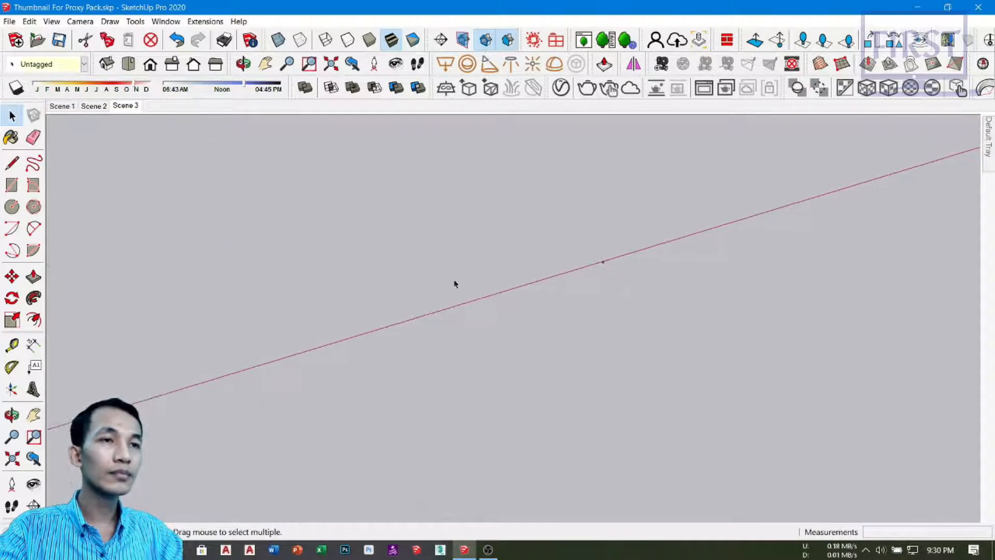
# Delete Dome Light#1 permanently from the V-Ray scene lights.
pyautogui.click(560, 88)
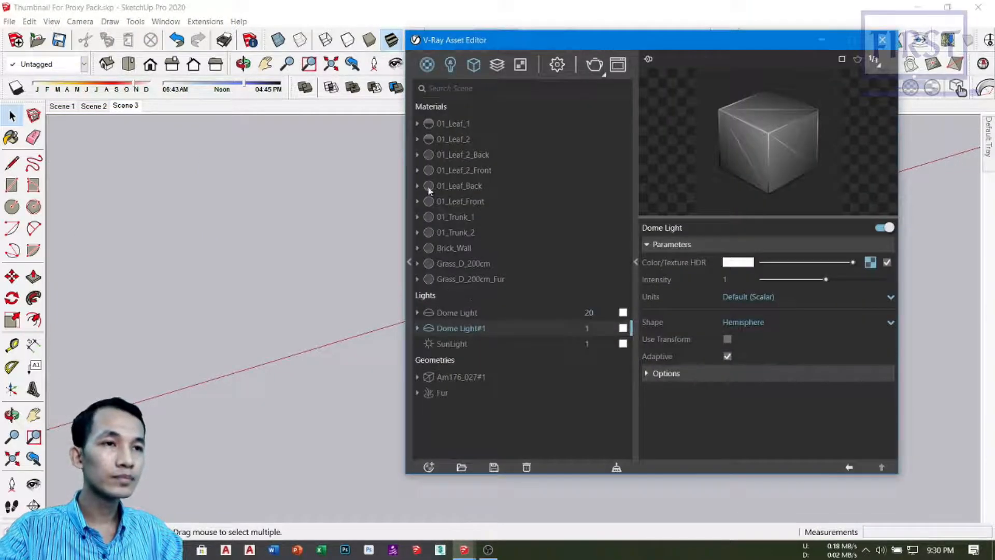
pyautogui.click(449, 64)
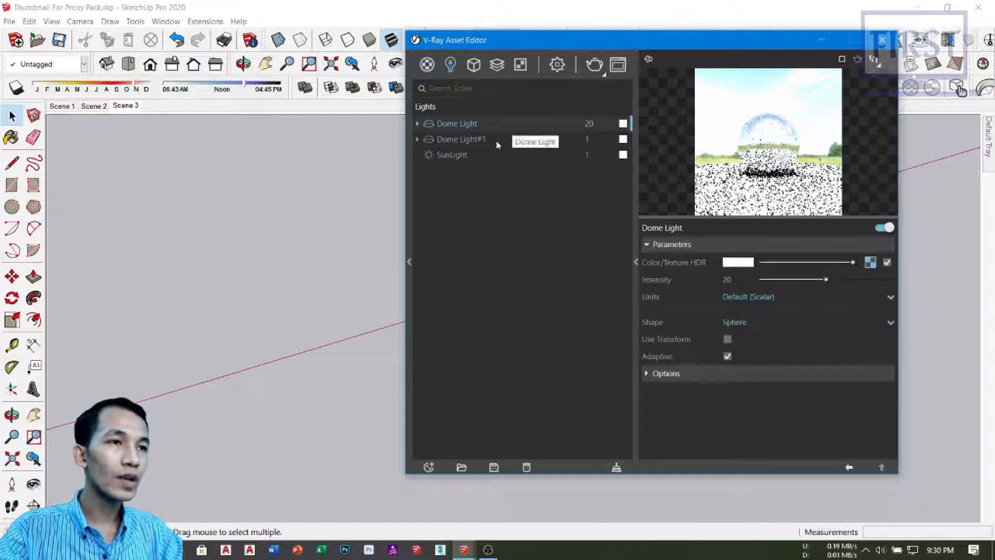
pyautogui.rightClick(459, 138)
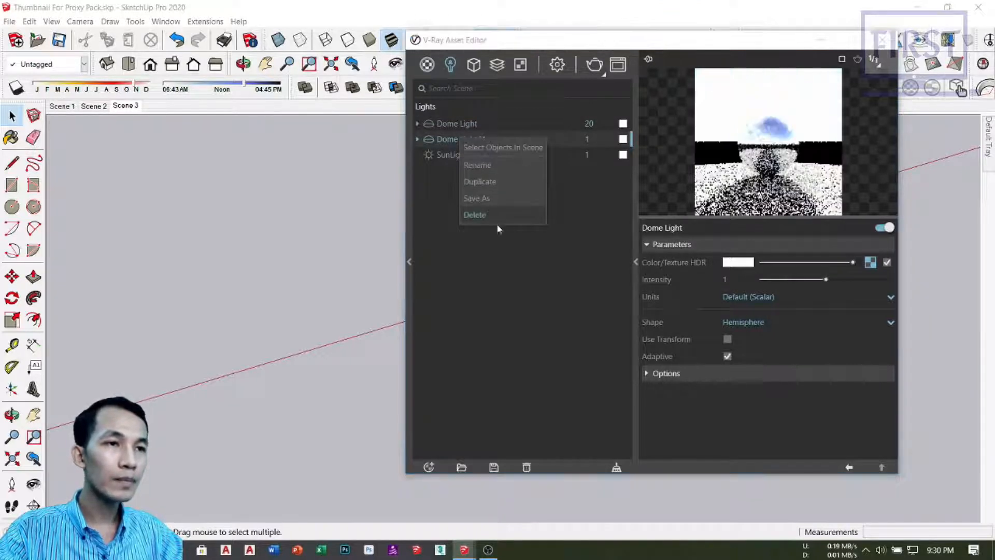
pyautogui.click(487, 214)
pyautogui.click(542, 281)
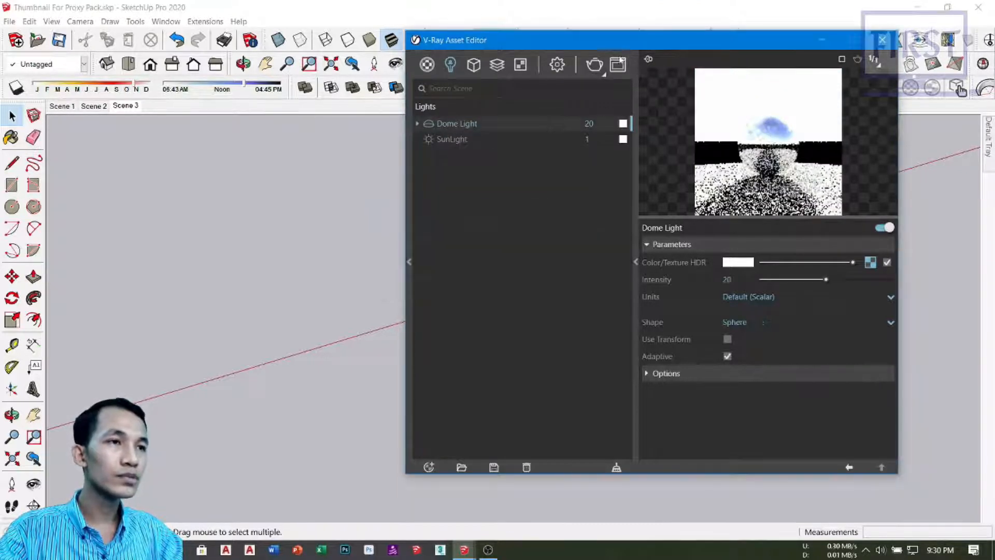
# Delete the remaining old dome light permanently from the V-Ray scene lights.
pyautogui.moveTo(654, 41); pyautogui.dragTo(555, 46)
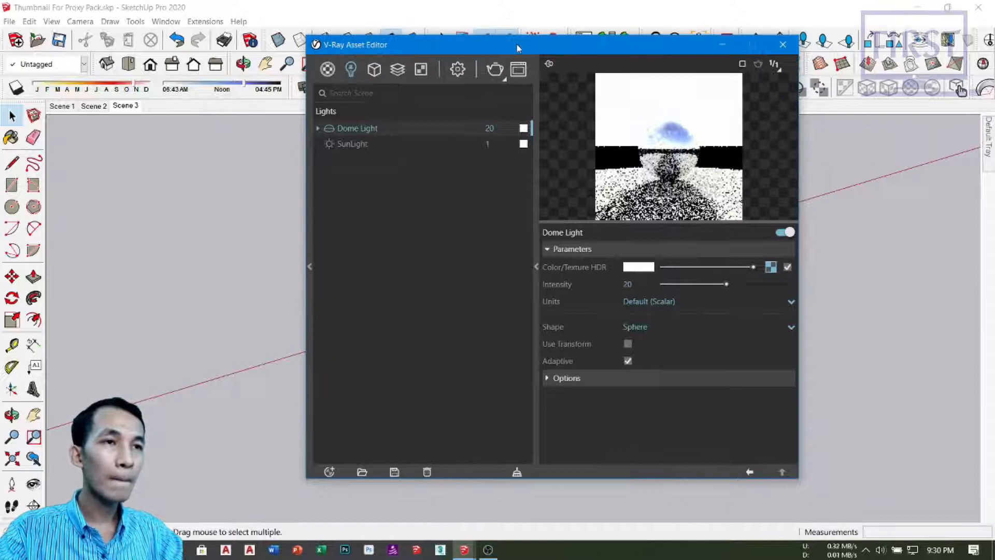
pyautogui.moveTo(430, 44); pyautogui.dragTo(533, 61)
pyautogui.moveTo(695, 66); pyautogui.dragTo(707, 71)
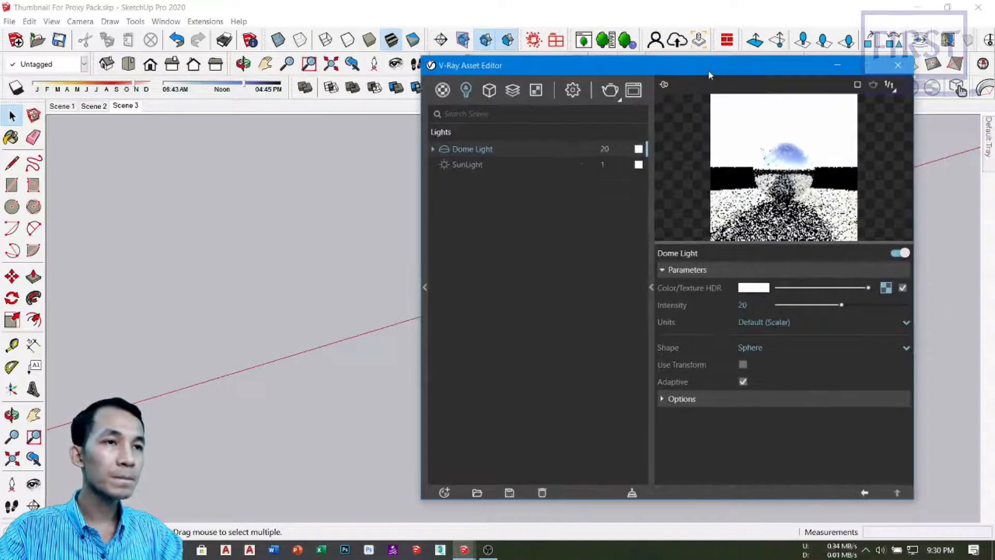
pyautogui.rightClick(488, 152)
pyautogui.click(513, 232)
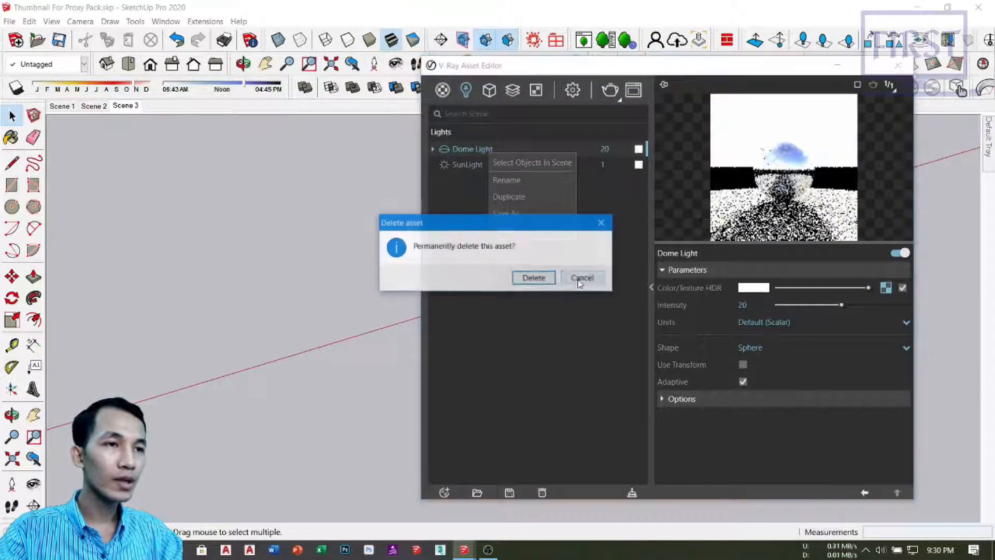
pyautogui.click(533, 279)
# Place a new dome light near the red axis and set its intensity to 40.
pyautogui.moveTo(597, 68); pyautogui.dragTo(779, 118)
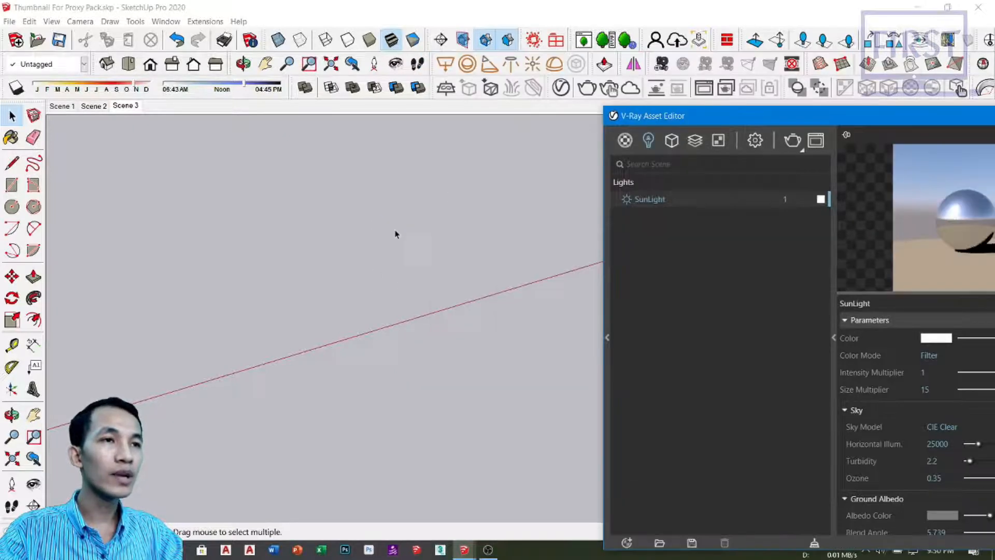
pyautogui.click(554, 64)
pyautogui.click(426, 302)
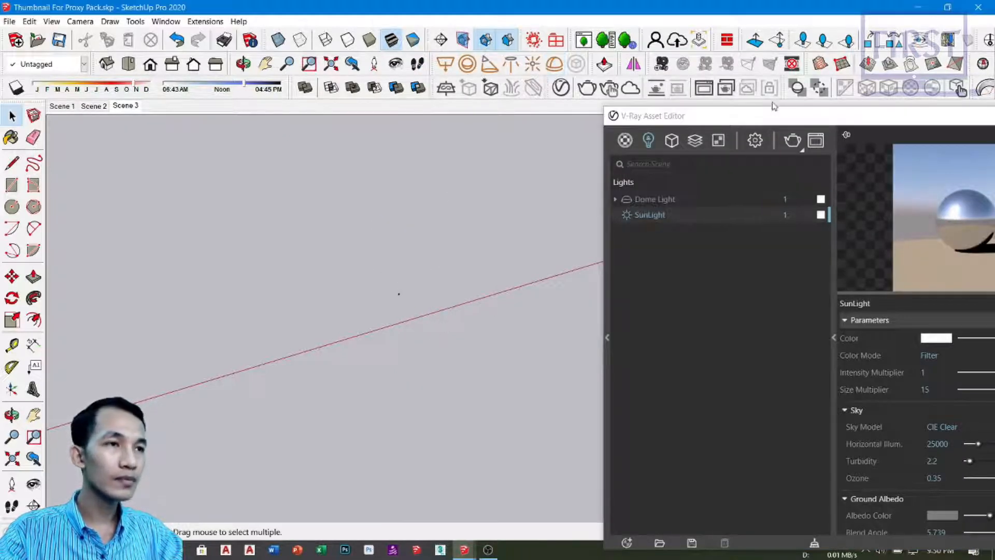
pyautogui.moveTo(780, 115); pyautogui.dragTo(452, 86)
pyautogui.doubleClick(454, 164)
pyautogui.write('40')
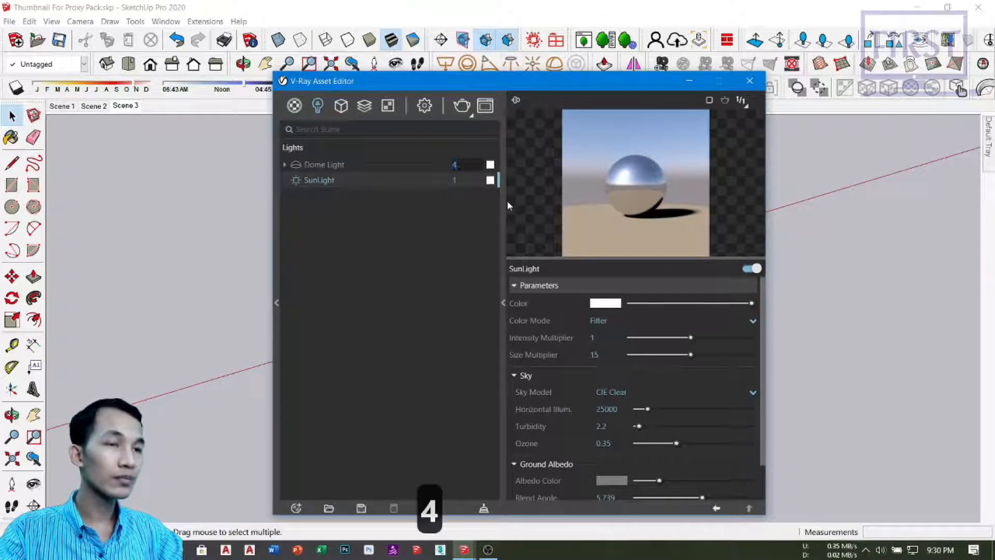
pyautogui.press('Return')
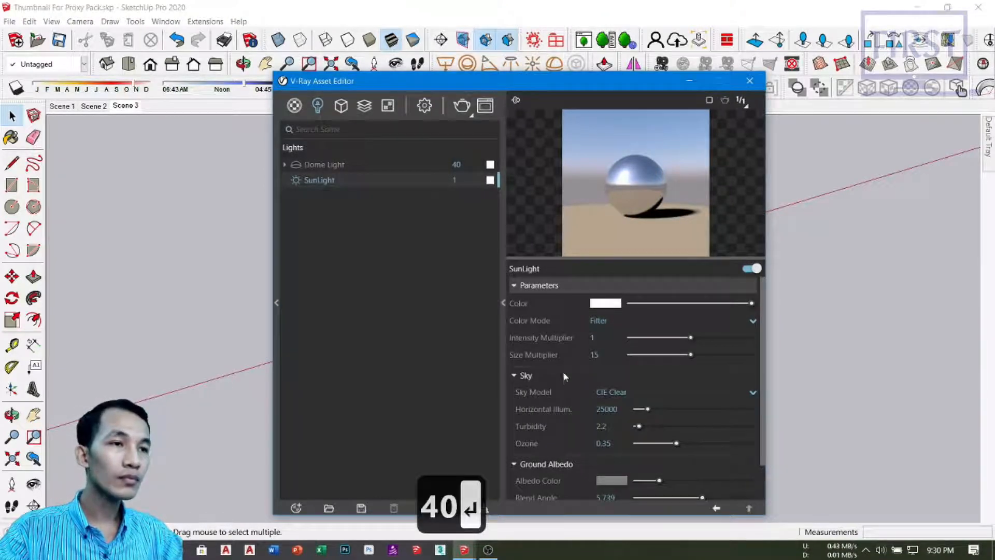
# Load VizPeople_non_commercial_hdr_v1_05.hdr from the Viz People HDRI V1 HDR folder as the Dome Light texture.
pyautogui.click(433, 166)
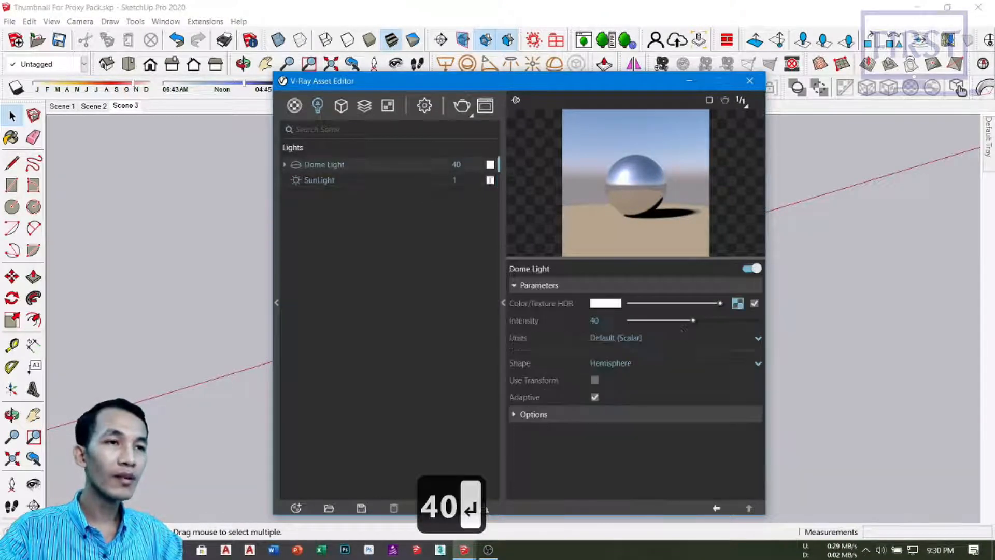
pyautogui.click(738, 303)
pyautogui.click(756, 305)
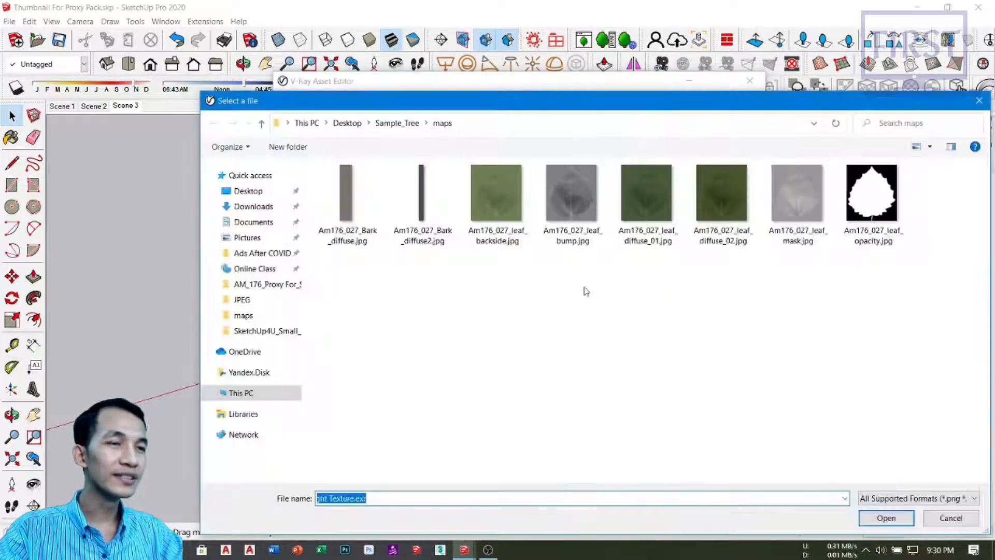
pyautogui.click(248, 192)
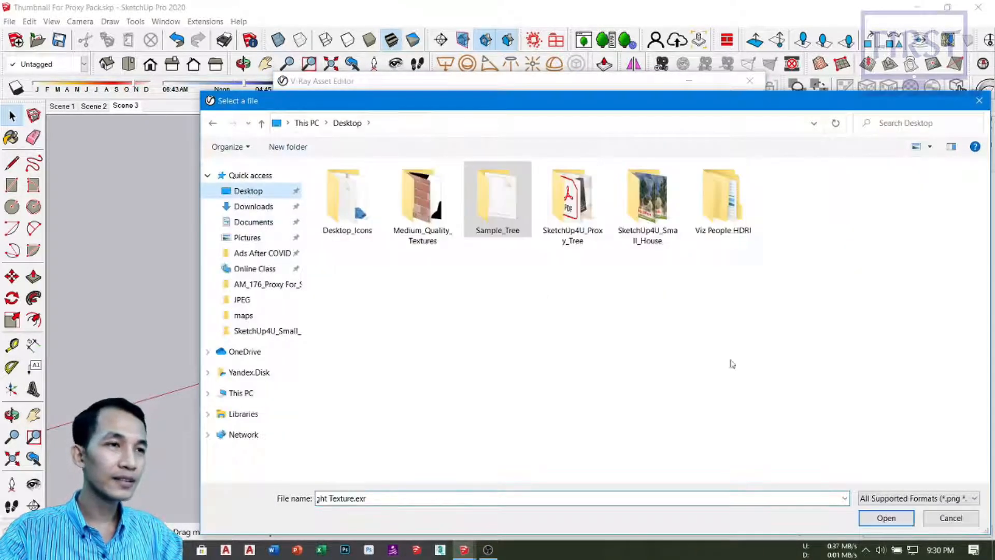
pyautogui.doubleClick(720, 209)
pyautogui.click(390, 187)
pyautogui.doubleClick(390, 186)
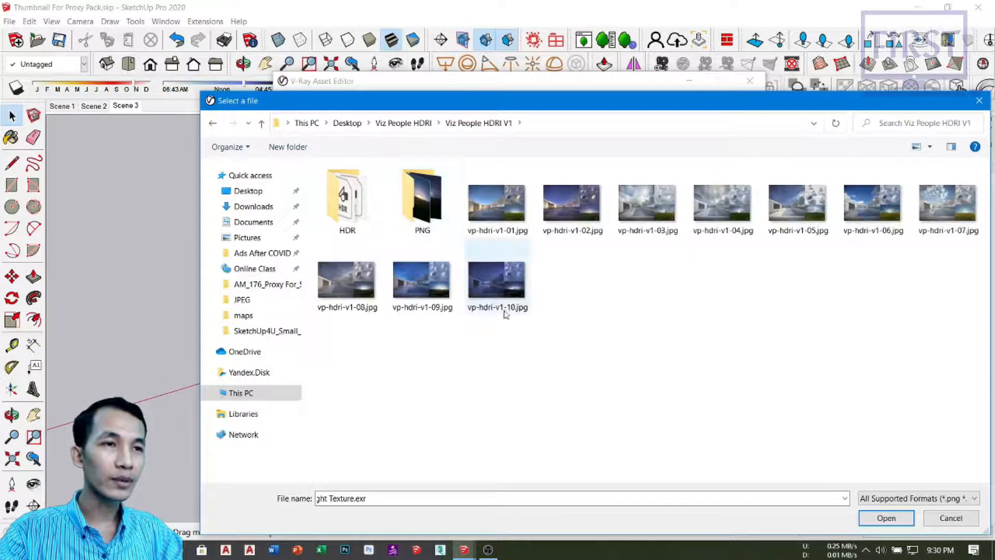
pyautogui.doubleClick(366, 205)
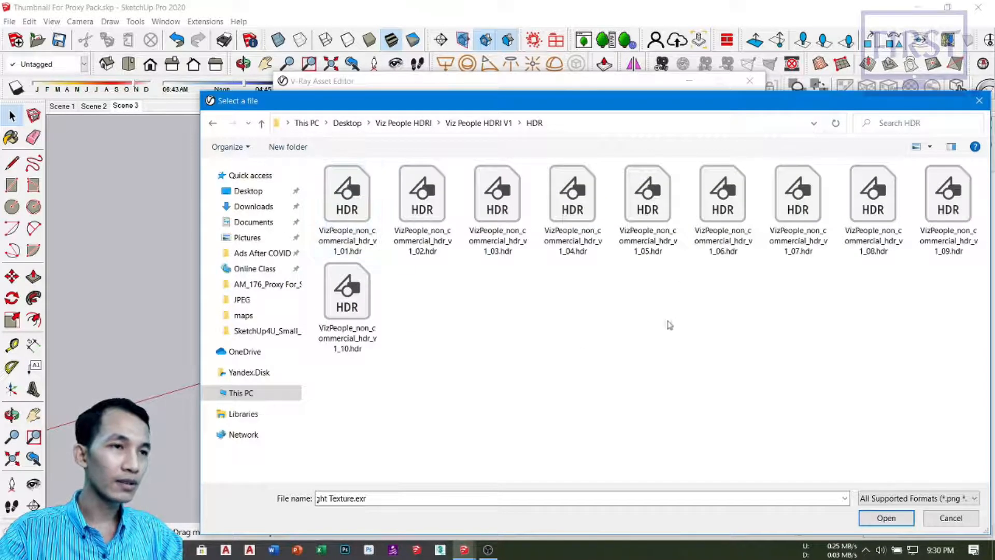
pyautogui.doubleClick(646, 205)
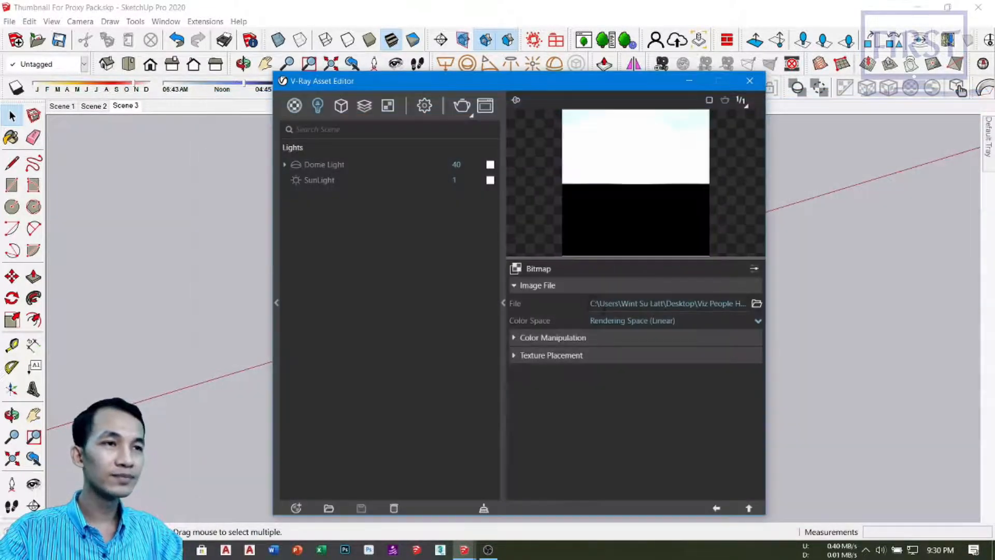
pyautogui.click(749, 508)
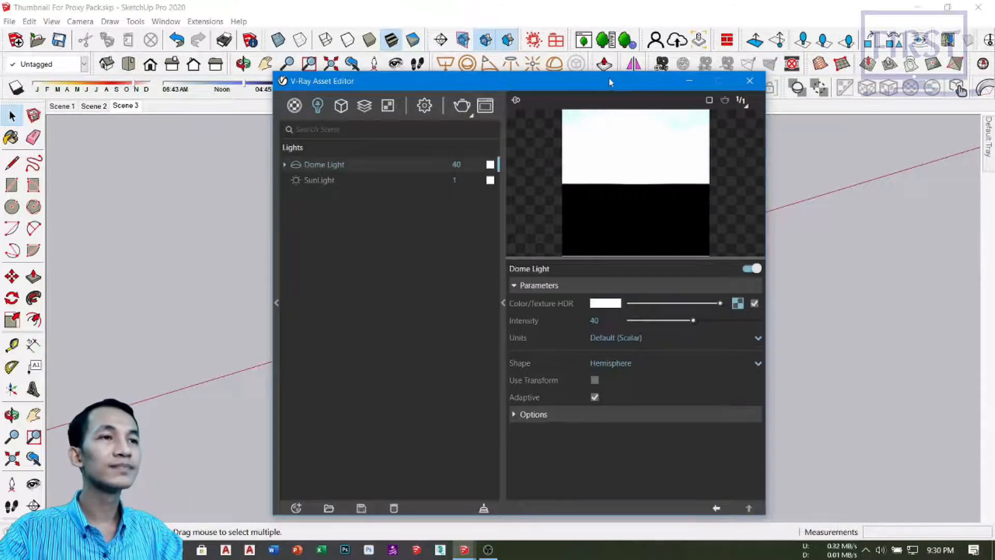
# Set the Dome Light shape to Sphere and its Affect Diffuse value to 0.5.
pyautogui.moveTo(608, 78); pyautogui.dragTo(585, 47)
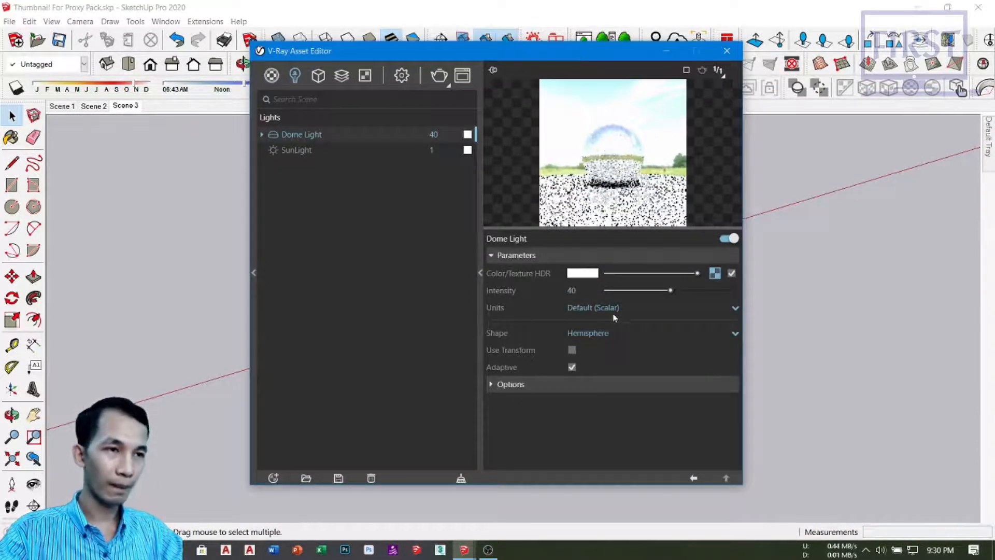
pyautogui.click(594, 333)
pyautogui.click(594, 365)
pyautogui.click(506, 384)
pyautogui.scroll(-2, 519, 452)
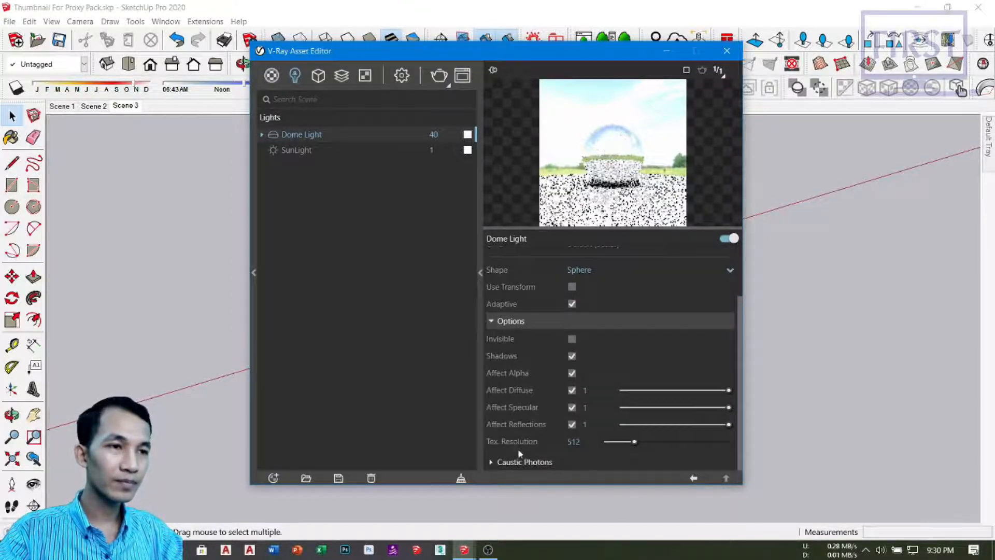
pyautogui.click(586, 390)
pyautogui.write('.5')
pyautogui.press('Return')
pyautogui.click(321, 150)
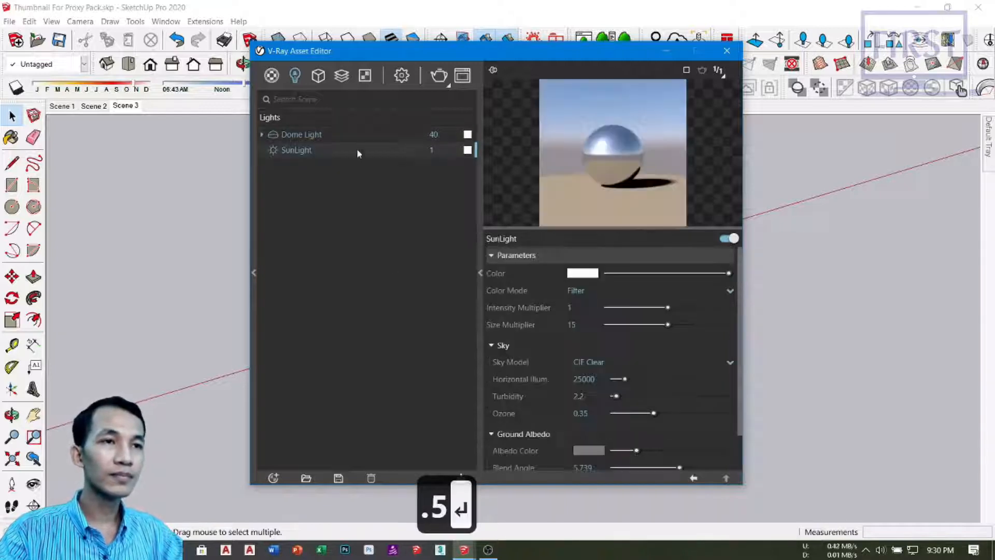
pyautogui.click(321, 134)
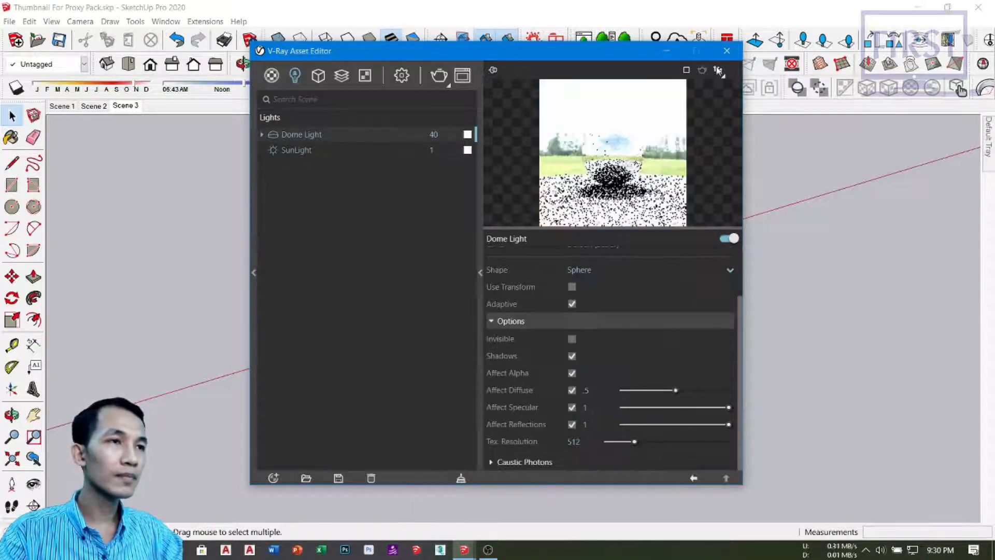
# Close the asset editor and render a closer view of the tree with the HDRI dome lighting.
pyautogui.click(727, 50)
pyautogui.scroll(-10, 563, 319)
pyautogui.scroll(6, 624, 300)
pyautogui.moveTo(669, 319)
pyautogui.keyDown('shift'); pyautogui.mouseDown(button='middle')
pyautogui.moveTo(537, 379)
pyautogui.moveTo(537, 332)
pyautogui.mouseUp(button='middle'); pyautogui.keyUp('shift')
pyautogui.scroll(2, 538, 383)
pyautogui.moveTo(537, 382)
pyautogui.keyDown('shift'); pyautogui.mouseDown(button='middle')
pyautogui.moveTo(467, 317)
pyautogui.moveTo(442, 327)
pyautogui.mouseUp(button='middle'); pyautogui.keyUp('shift')
pyautogui.scroll(2, 490, 348)
pyautogui.scroll(-1, 491, 349)
pyautogui.click(588, 89)
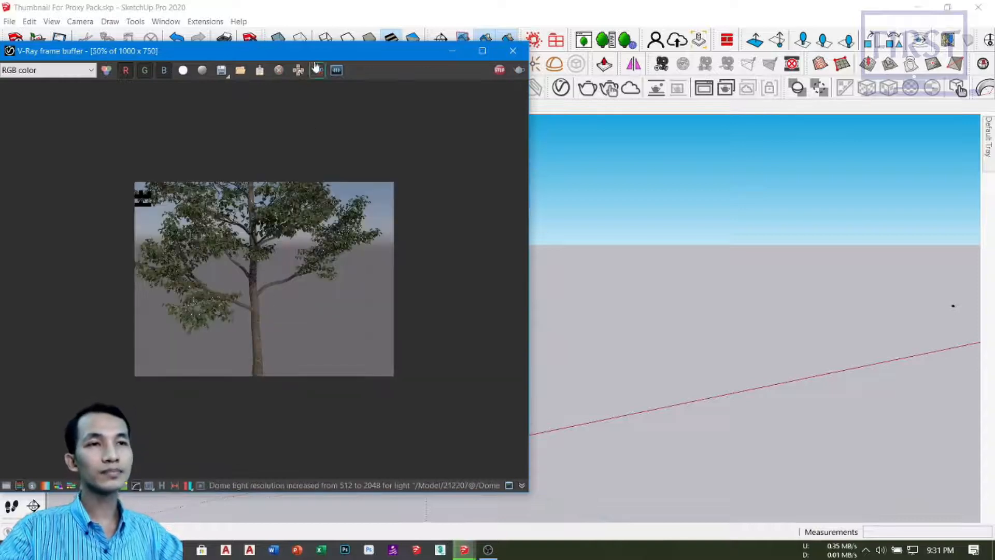
pyautogui.moveTo(348, 51); pyautogui.dragTo(474, 47)
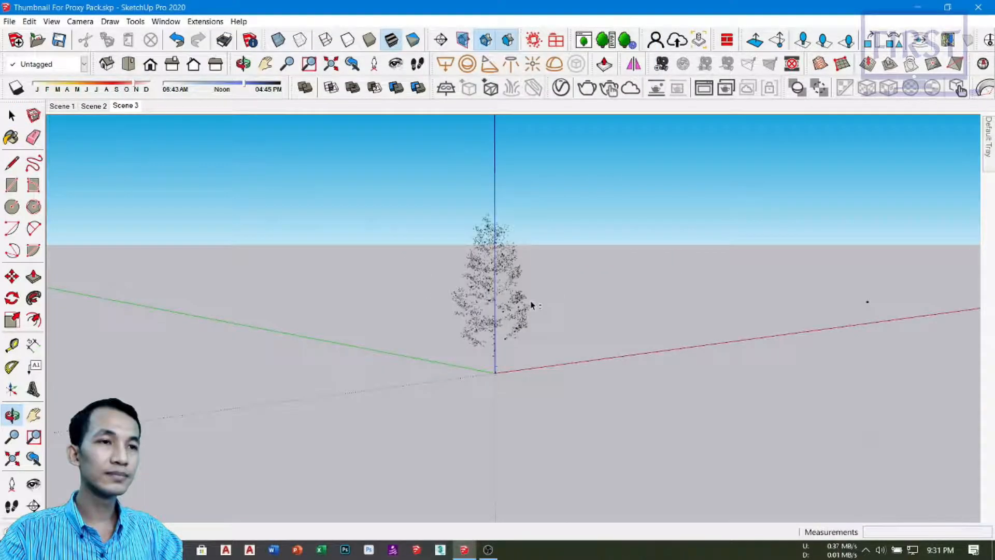
# Switch to Scene 2 and scale the tree proxy down uniformly to suit the stone wall and grass patch.
pyautogui.press('space')
pyautogui.click(93, 105)
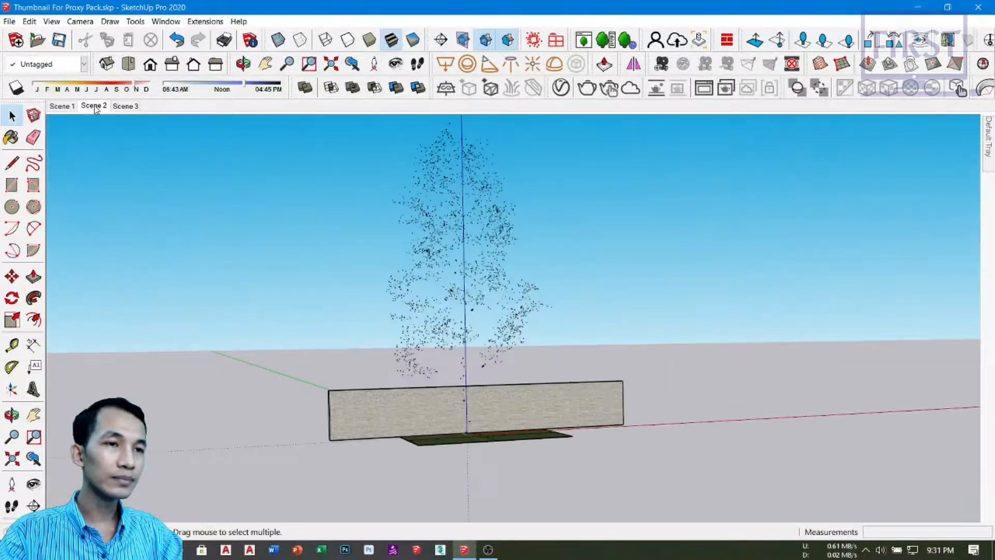
pyautogui.scroll(-10, 522, 287)
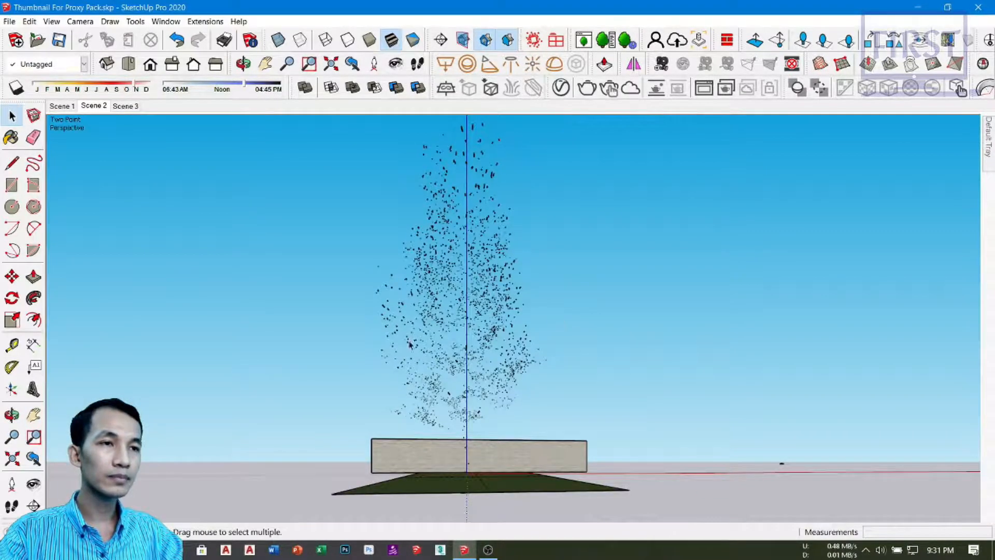
pyautogui.press('s')
pyautogui.scroll(-5, 531, 281)
pyautogui.moveTo(531, 281); pyautogui.dragTo(524, 342, button='middle')
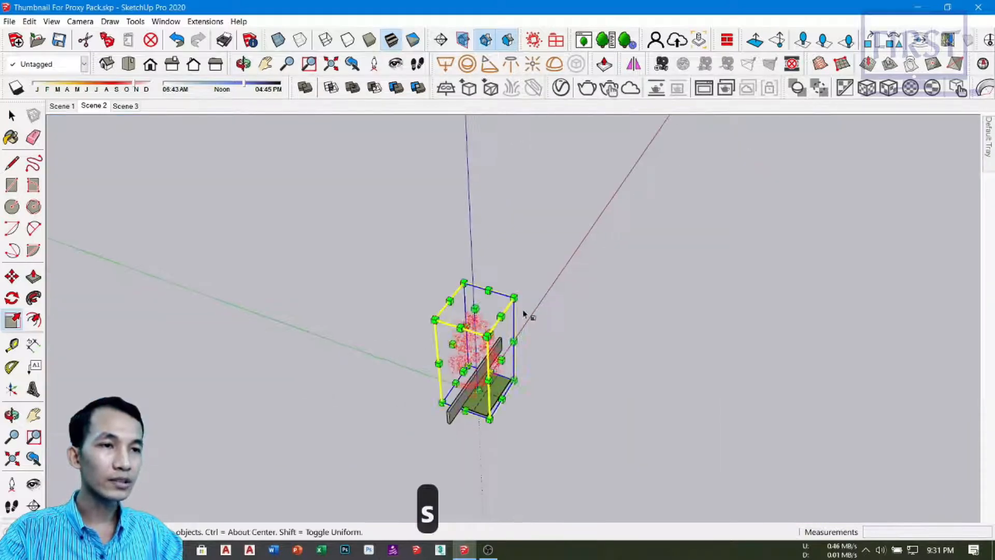
pyautogui.moveTo(515, 297); pyautogui.dragTo(475, 365)
pyautogui.moveTo(544, 422); pyautogui.dragTo(437, 317, button='middle')
pyautogui.scroll(6, 437, 317)
pyautogui.moveTo(372, 230); pyautogui.dragTo(430, 291)
pyautogui.scroll(2, 458, 410)
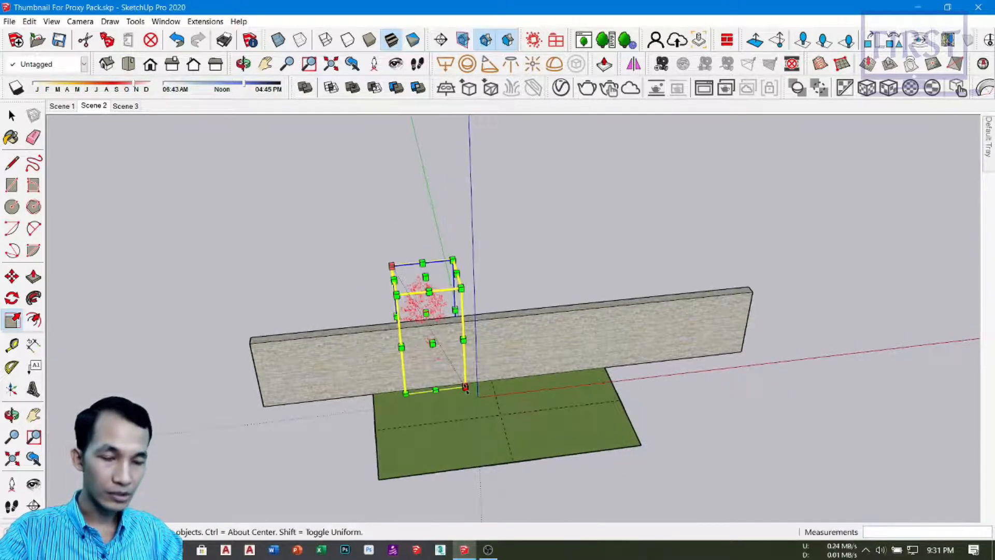
# Move the scaled tree proxy out in front of the stone wall, onto the grass near the origin.
pyautogui.press('m')
pyautogui.moveTo(466, 392); pyautogui.dragTo(591, 406, button='middle')
pyautogui.scroll(3, 591, 406)
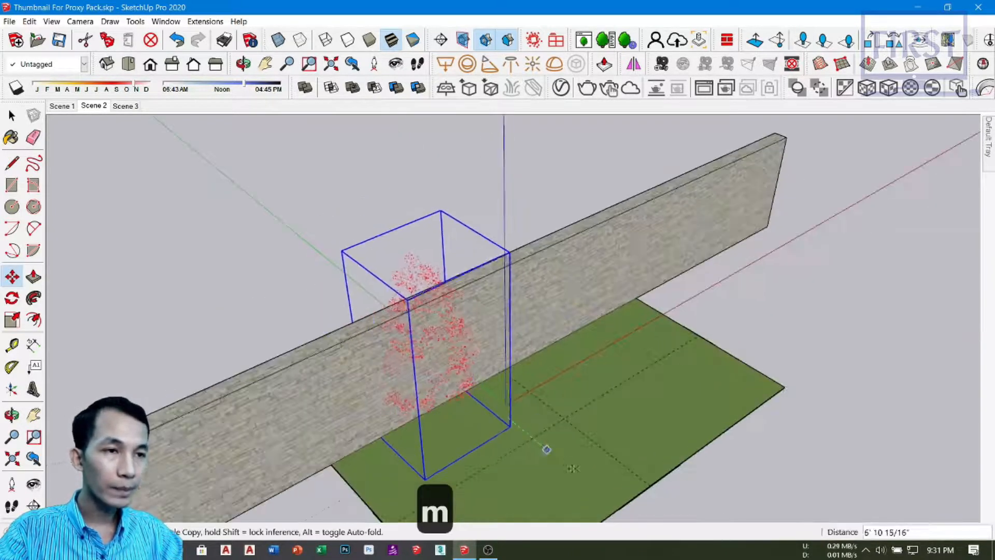
pyautogui.click(592, 485)
pyautogui.moveTo(592, 485); pyautogui.dragTo(435, 402, button='middle')
pyautogui.click(410, 403)
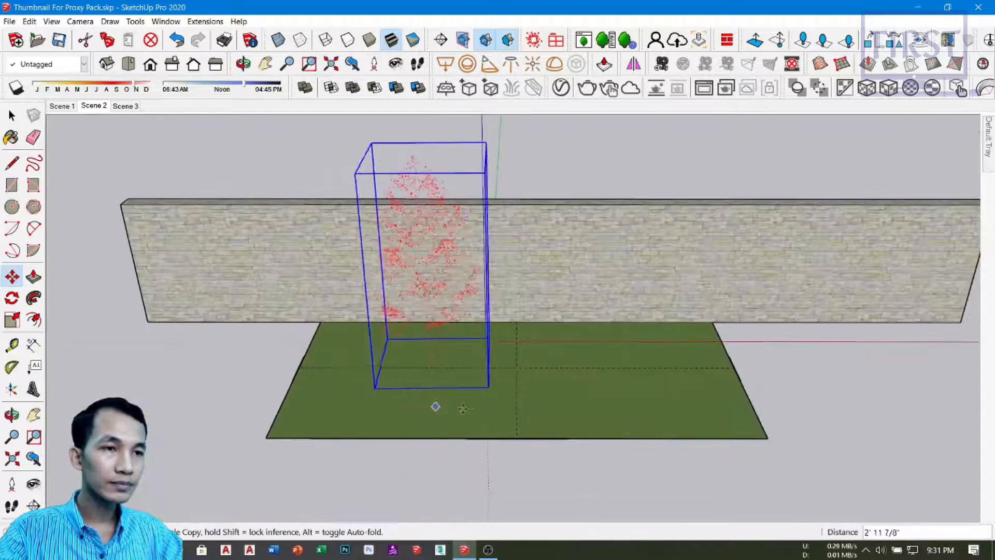
# Scale the tree proxy down slightly on the grass and return to the Scene 2 view.
pyautogui.press('space')
pyautogui.click(611, 143)
pyautogui.click(500, 176)
pyautogui.press('s')
pyautogui.moveTo(551, 142); pyautogui.dragTo(542, 154)
pyautogui.press('space')
pyautogui.click(366, 152)
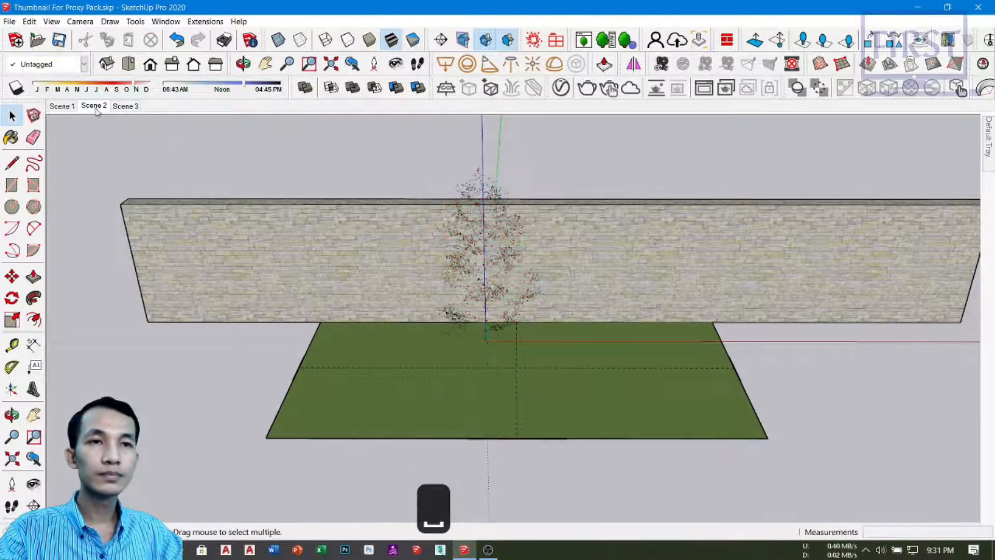
pyautogui.click(94, 106)
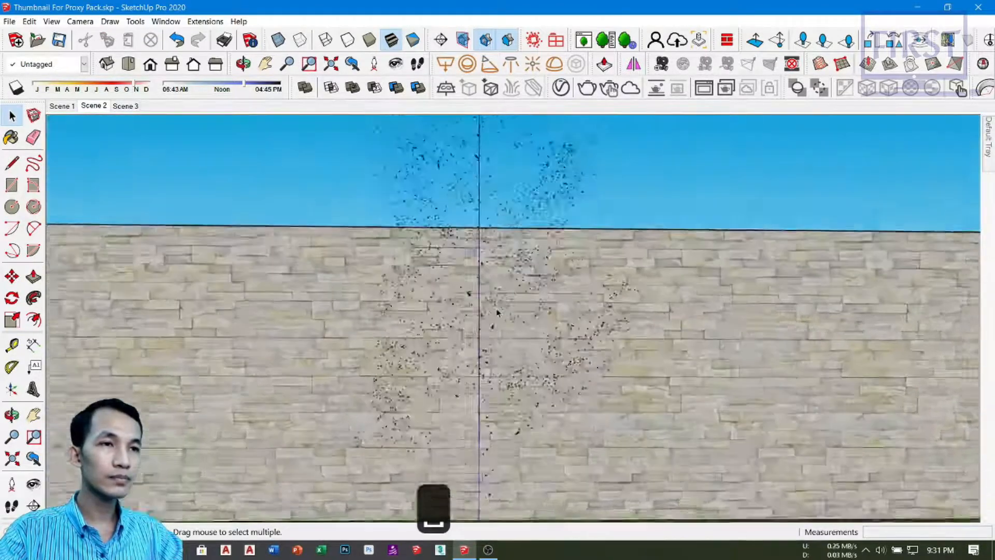
# Reduce the tree proxy's size uniformly once more and recheck it from Scene 2.
pyautogui.click(504, 317)
pyautogui.moveTo(503, 318); pyautogui.dragTo(606, 347, button='middle')
pyautogui.scroll(-5, 606, 347)
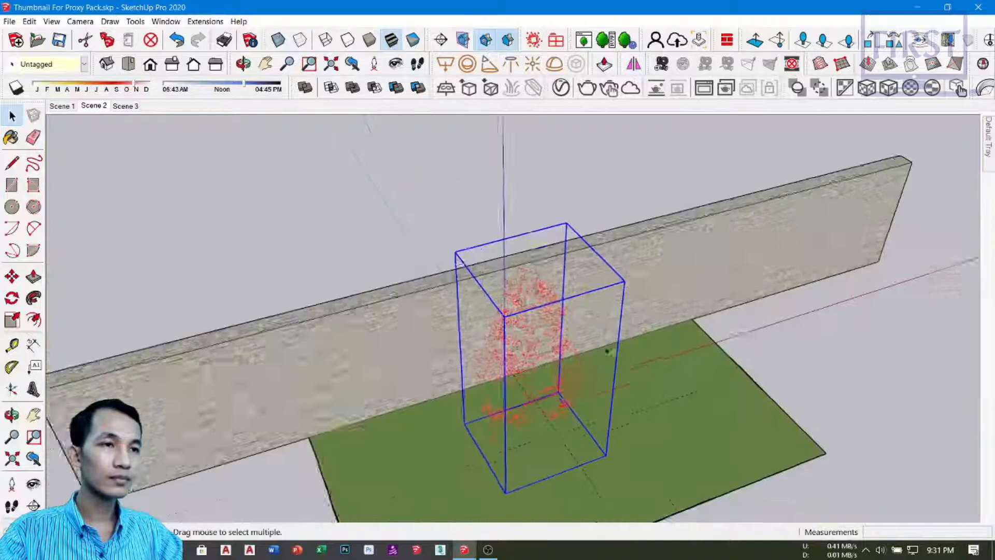
pyautogui.press('s')
pyautogui.moveTo(601, 314); pyautogui.dragTo(577, 335)
pyautogui.press('space')
pyautogui.click(565, 272)
pyautogui.moveTo(536, 314); pyautogui.dragTo(484, 301, button='middle')
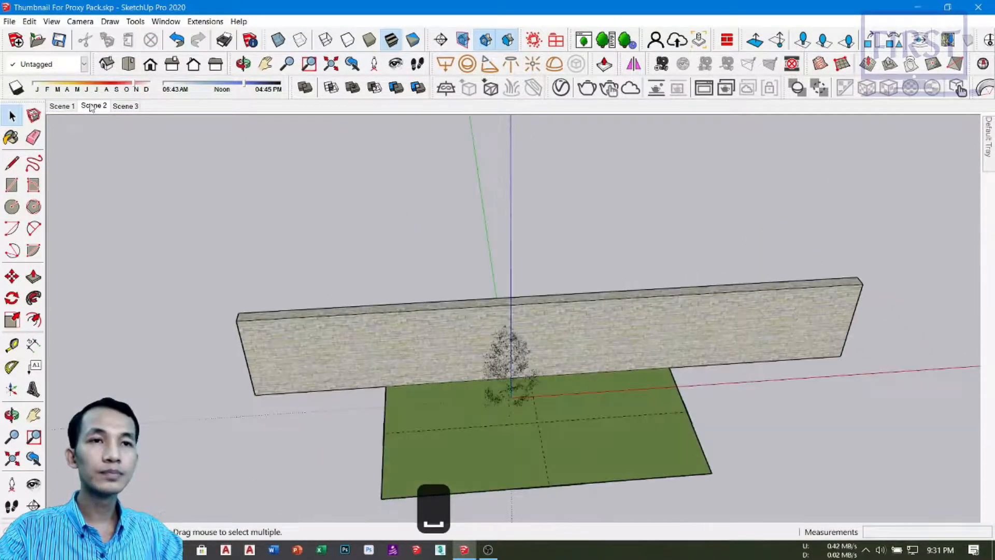
pyautogui.click(93, 107)
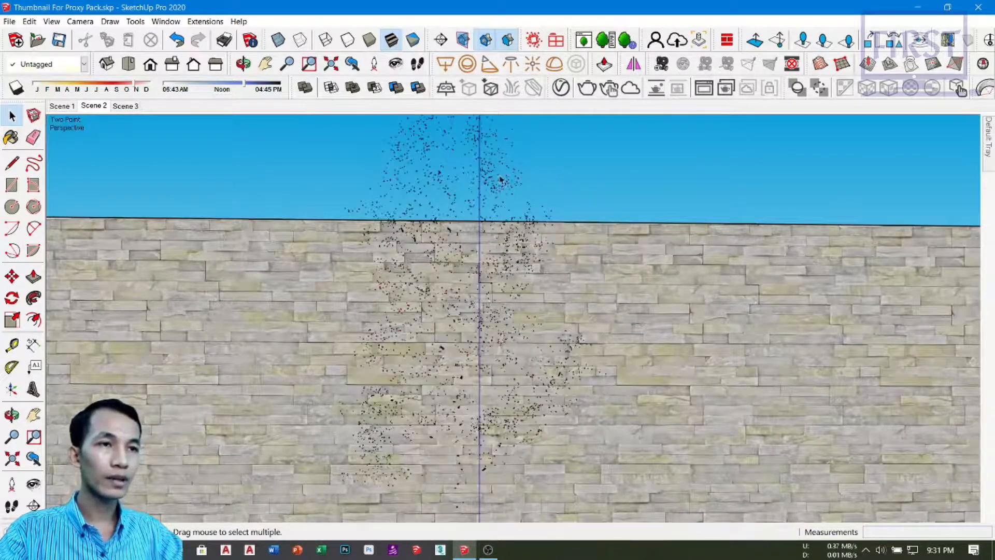
# Shrink the tree proxy within the Scene 2 view so that its crown fits in the view.
pyautogui.click(500, 179)
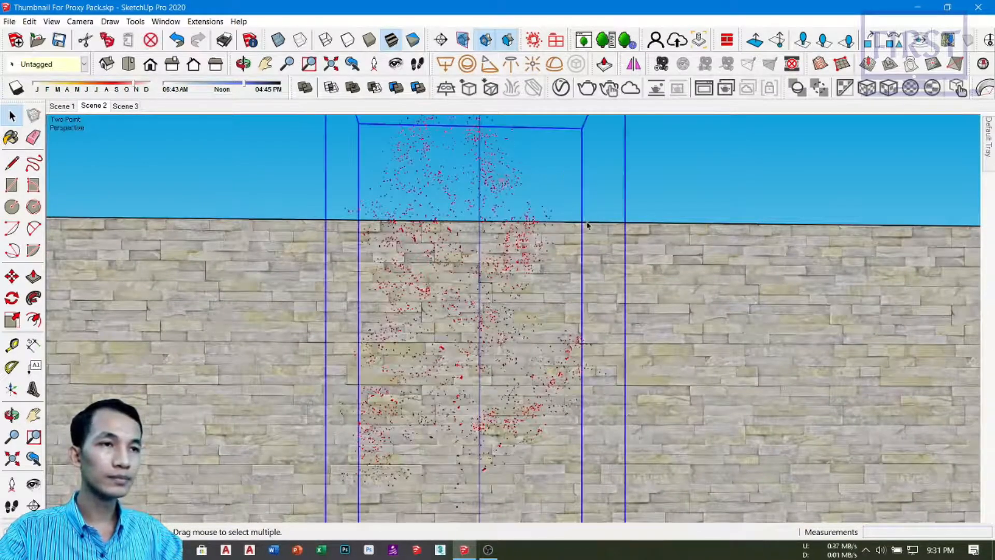
pyautogui.scroll(-2, 591, 196)
pyautogui.press('s')
pyautogui.moveTo(584, 160); pyautogui.dragTo(562, 193)
pyautogui.press('space')
pyautogui.click(631, 171)
pyautogui.scroll(3, 590, 192)
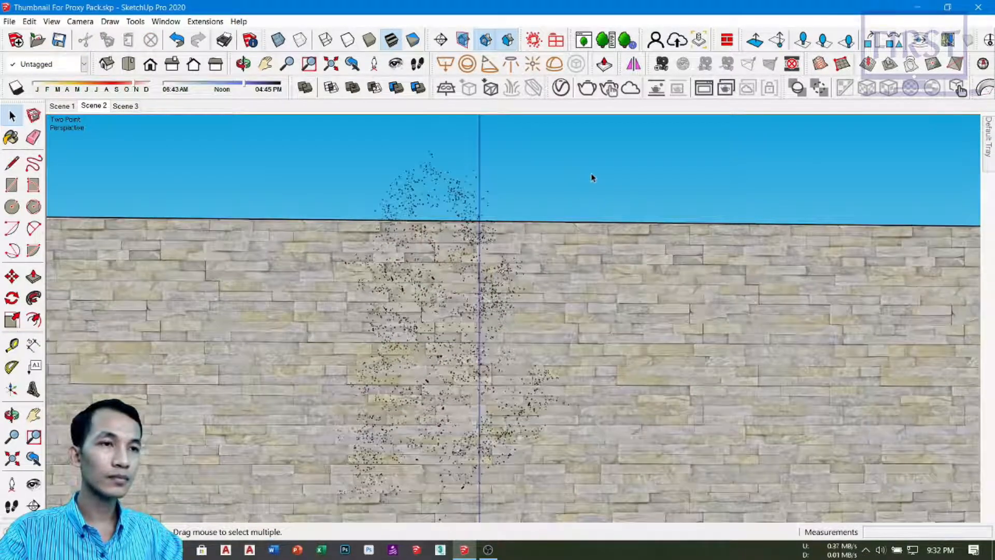
# Turn on Safe Frame in the V-Ray render output settings and close the asset editor.
pyautogui.click(561, 87)
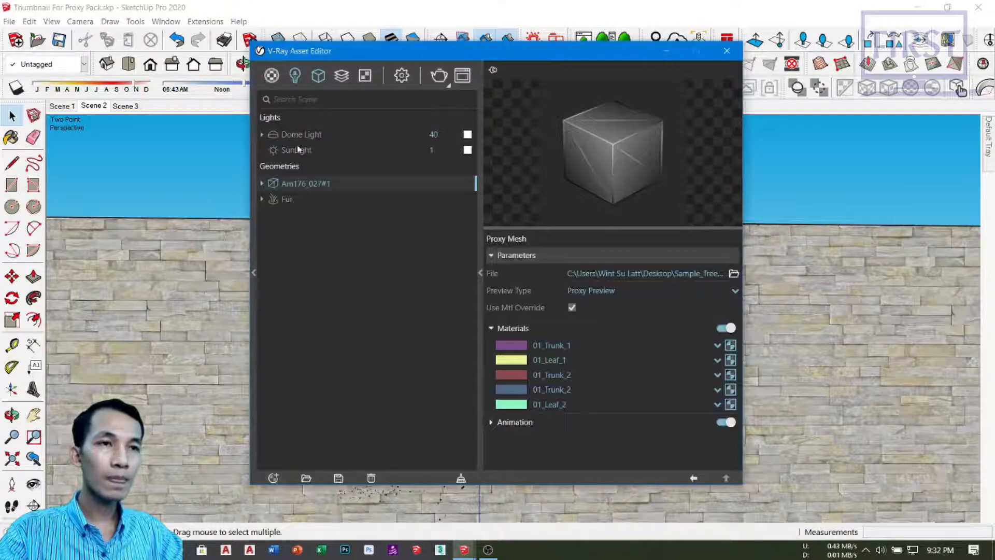
pyautogui.click(401, 76)
pyautogui.click(266, 103)
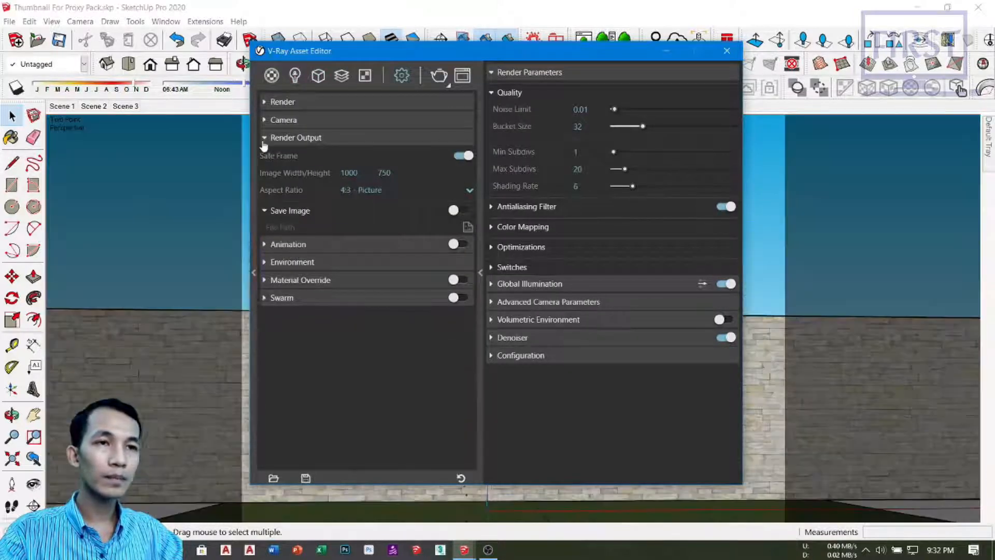
pyautogui.click(296, 137)
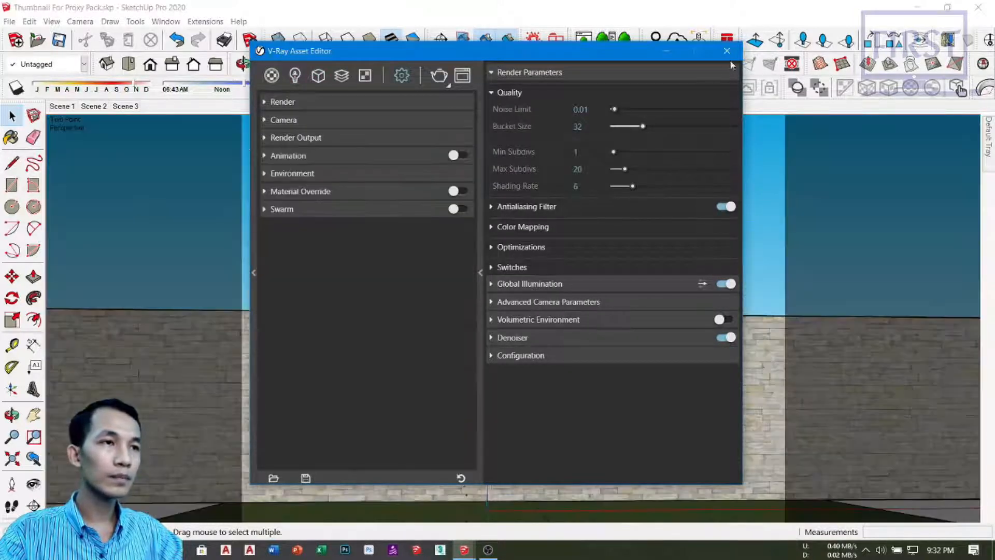
pyautogui.click(726, 50)
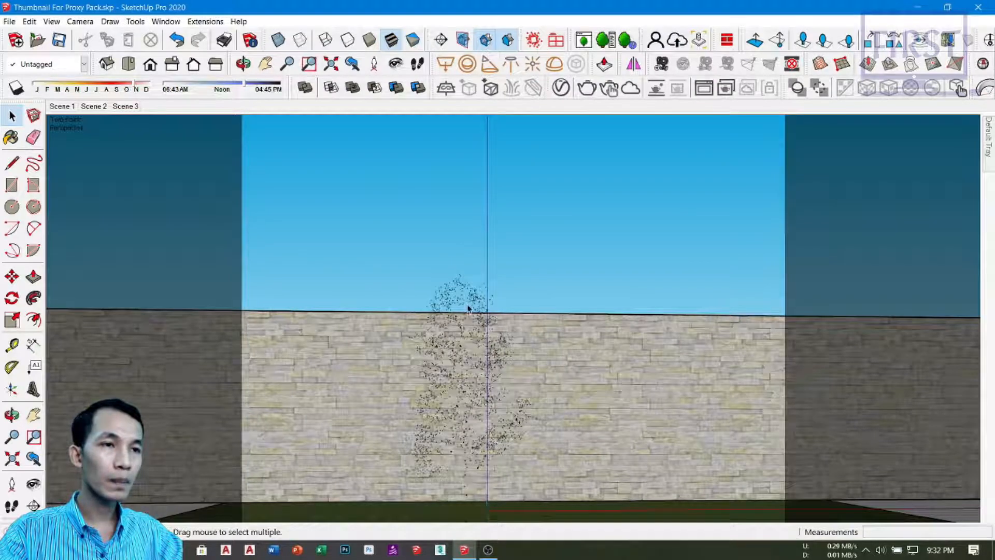
# Enlarge the tree proxy to rise well above the wall within the safe frame, and render Scene 2.
pyautogui.press('s')
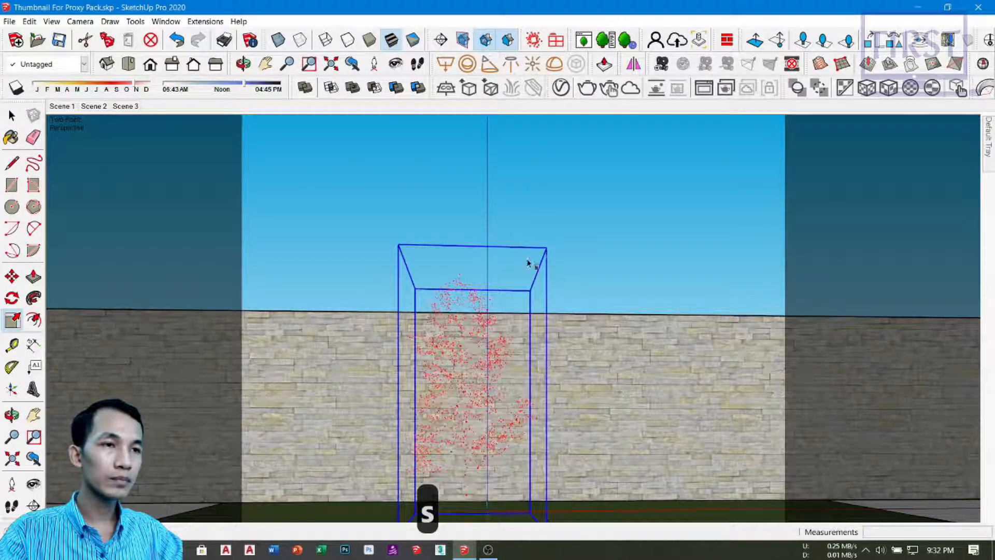
pyautogui.click(477, 339)
pyautogui.moveTo(547, 248); pyautogui.dragTo(640, 169)
pyautogui.press('space')
pyautogui.click(649, 131)
pyautogui.click(587, 88)
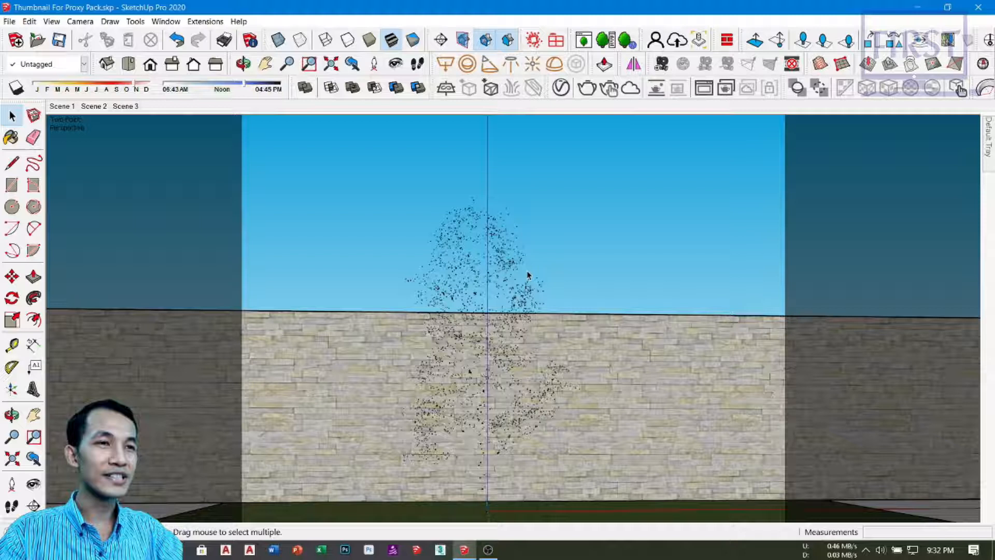
# Delete the brick wall behind the tree.
pyautogui.press('Delete')
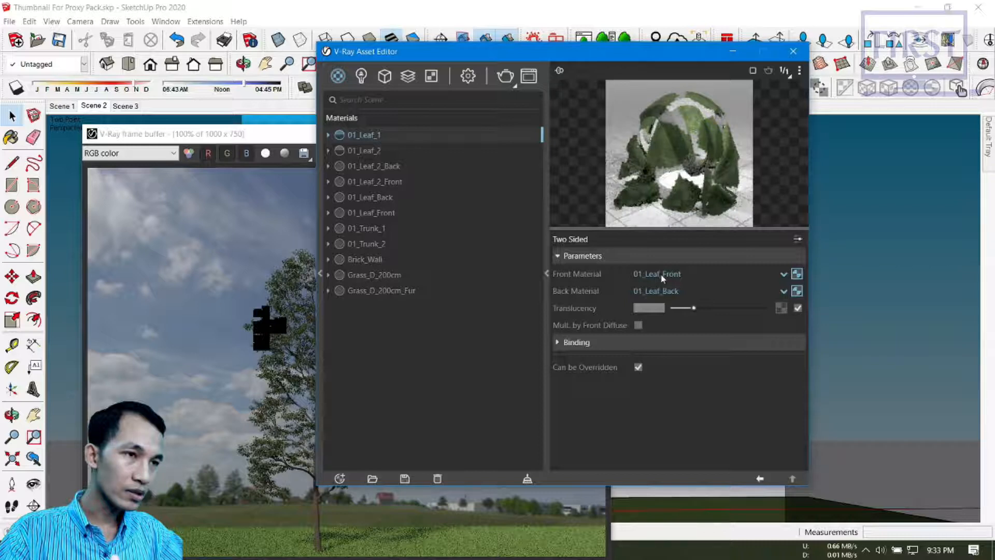
# Open the front material of 01_Leaf_1 and wrap its diffuse texture in a Color Correction.
pyautogui.click(662, 275)
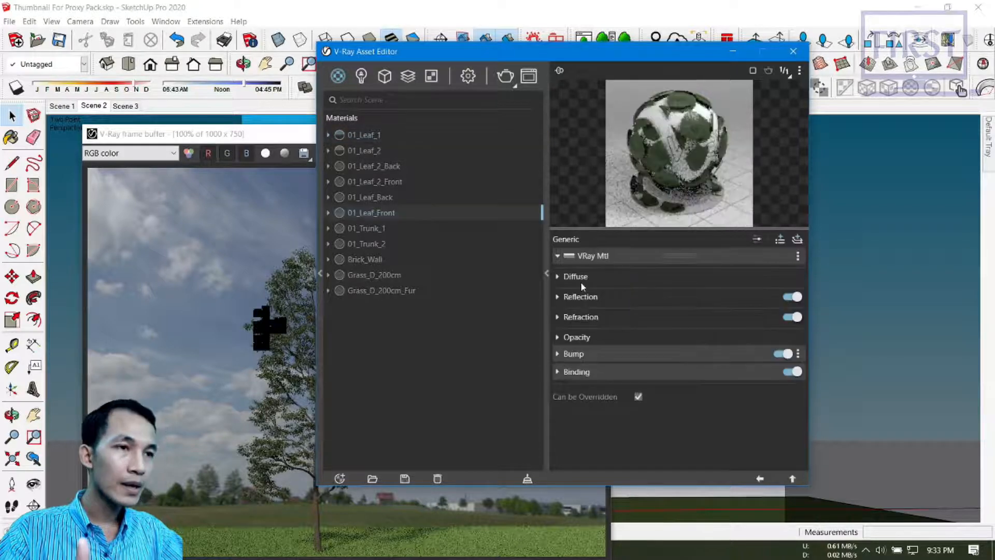
pyautogui.click(581, 282)
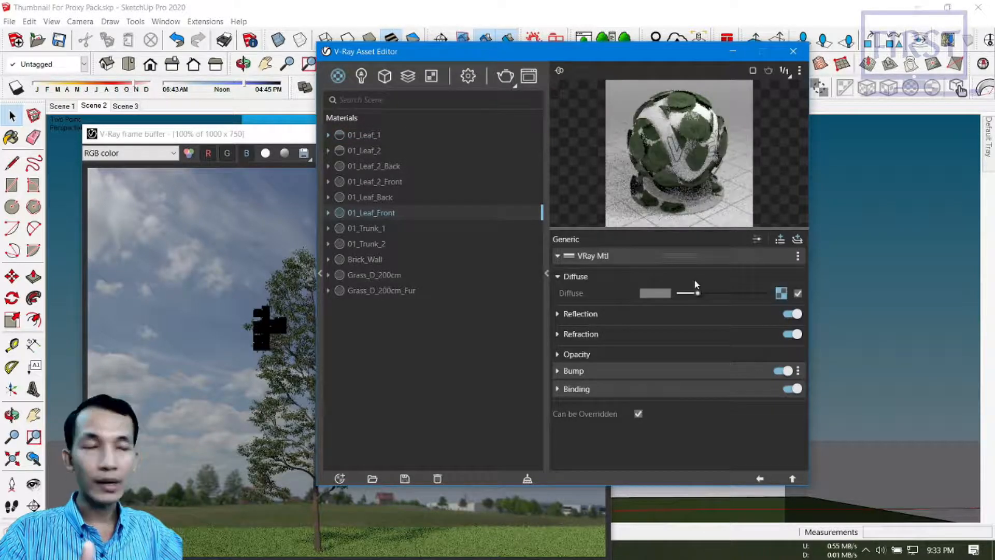
pyautogui.rightClick(781, 293)
pyautogui.moveTo(754, 393)
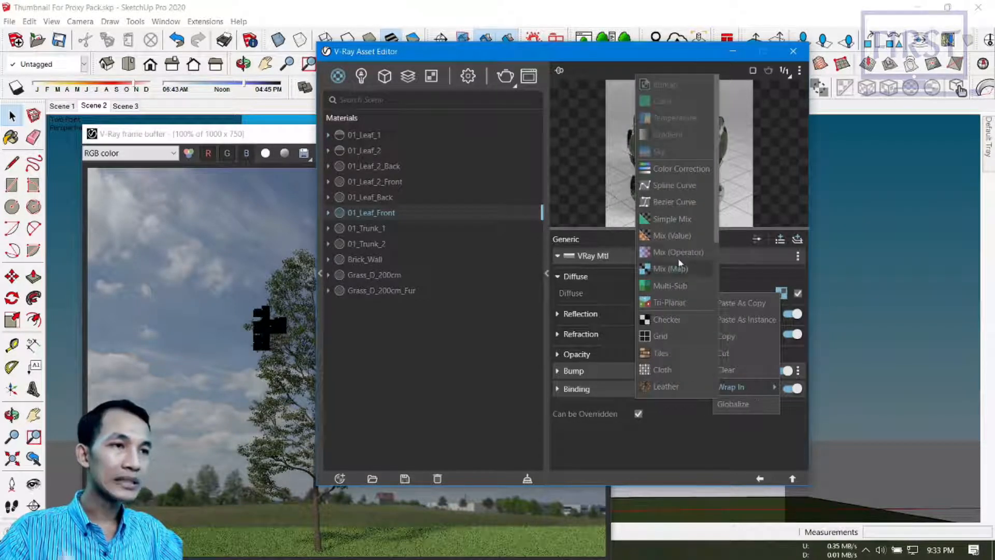
pyautogui.click(681, 172)
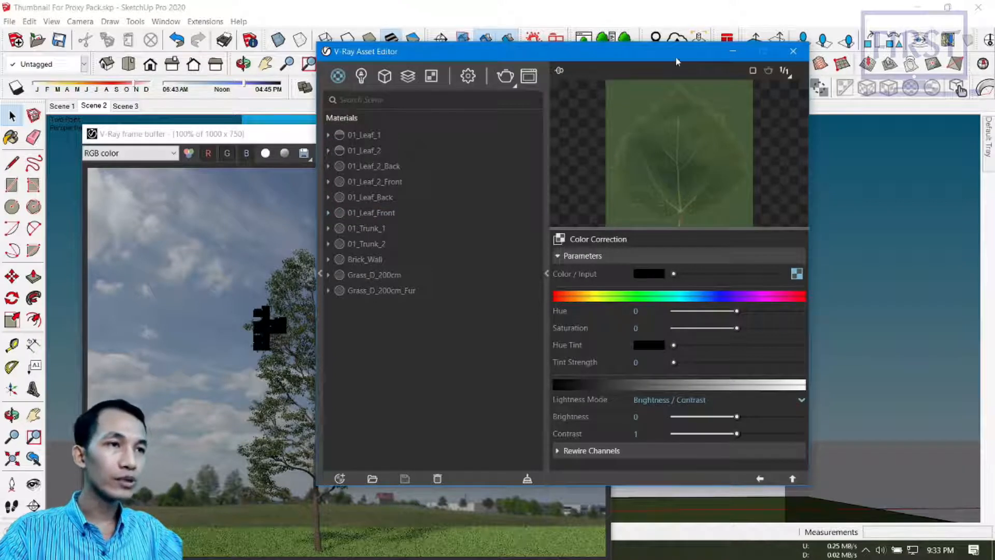
# Raise the Color Correction saturation to 0.4 for 01_Leaf_Front and return to the 01_Leaf_1 material.
pyautogui.moveTo(676, 61); pyautogui.dragTo(646, 62)
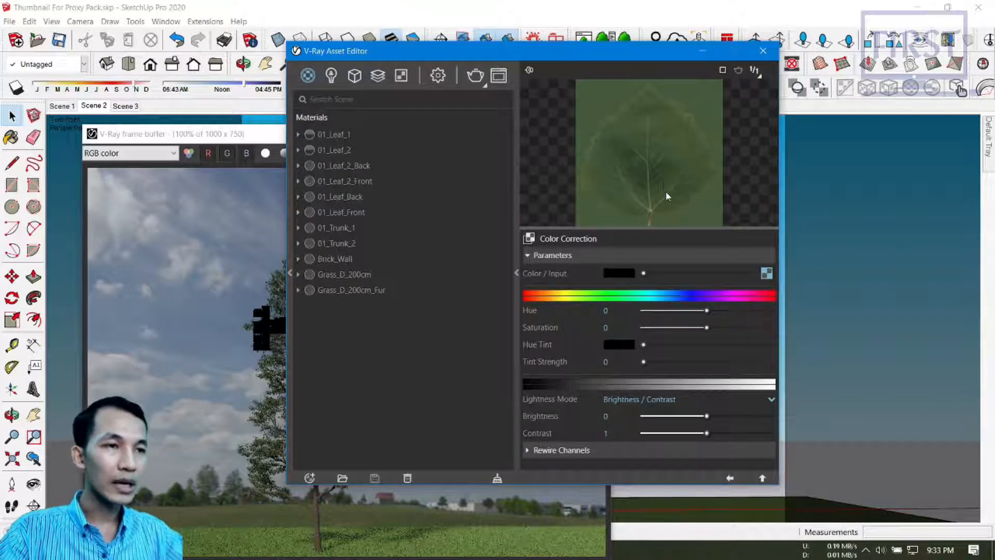
pyautogui.moveTo(707, 328); pyautogui.dragTo(726, 334)
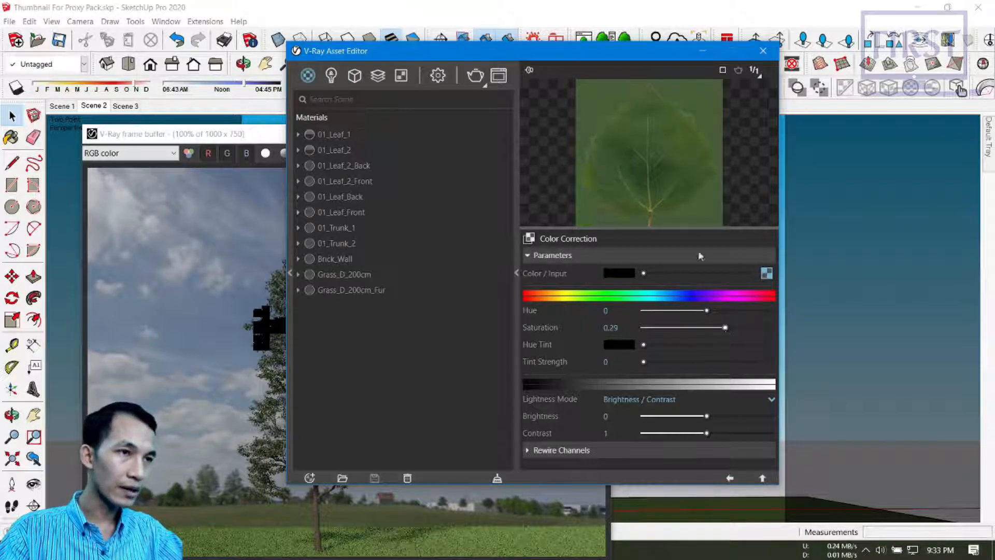
pyautogui.moveTo(725, 327)
pyautogui.mouseDown()
pyautogui.moveTo(703, 328)
pyautogui.moveTo(733, 332)
pyautogui.mouseUp()
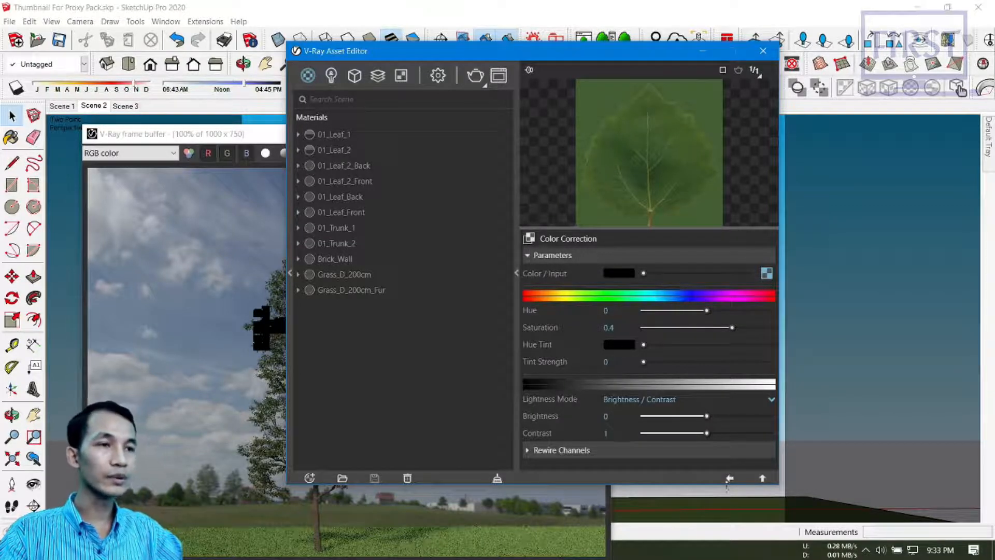
pyautogui.click(763, 479)
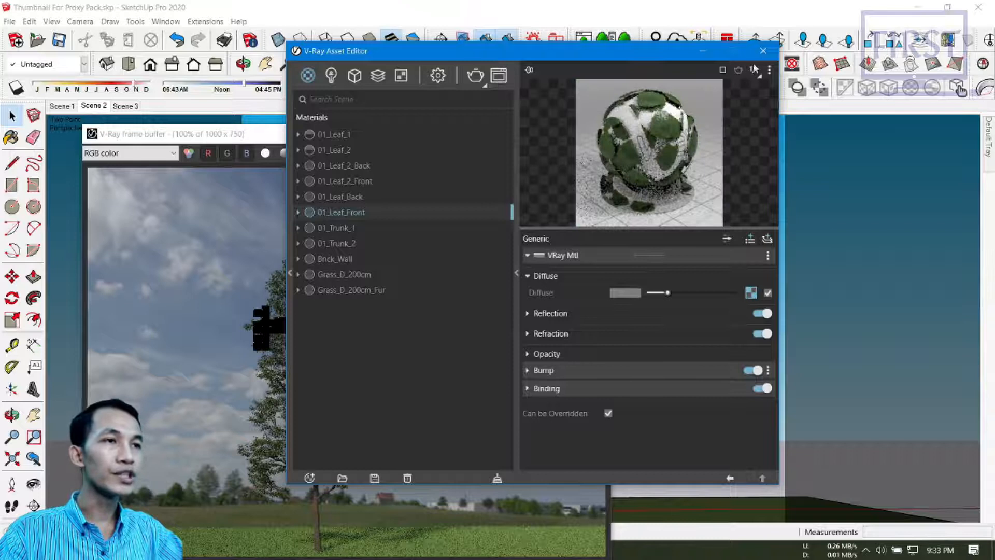
pyautogui.click(336, 134)
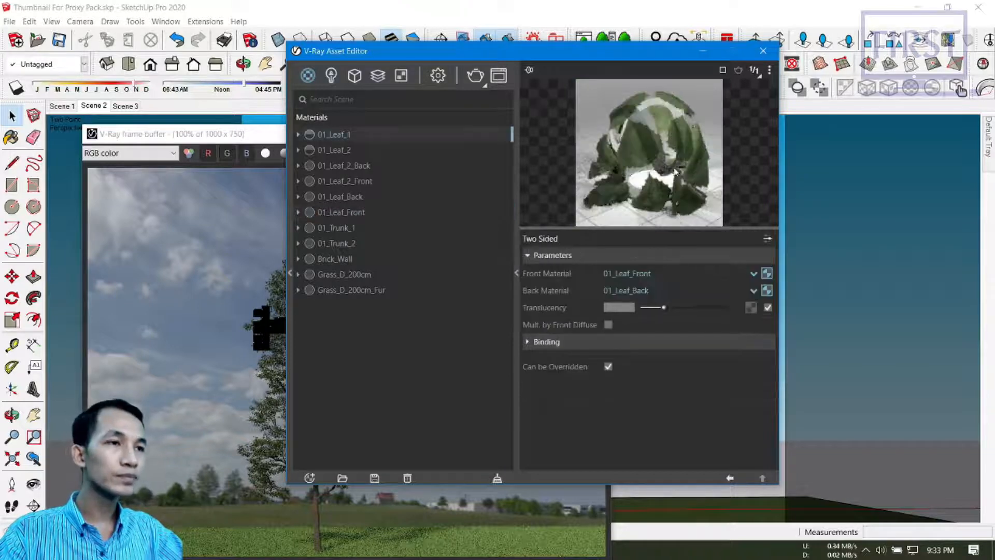
# Close the asset editor and frame the tree's trunk and lower crown closely in the model view.
pyautogui.click(762, 50)
pyautogui.click(428, 348)
pyautogui.scroll(1, 264, 423)
pyautogui.moveTo(311, 448); pyautogui.dragTo(363, 391, button='middle')
pyautogui.scroll(-1, 548, 238)
pyautogui.moveTo(501, 140)
pyautogui.mouseDown()
pyautogui.moveTo(602, 352)
pyautogui.moveTo(567, 321)
pyautogui.mouseUp()
pyautogui.click(662, 318)
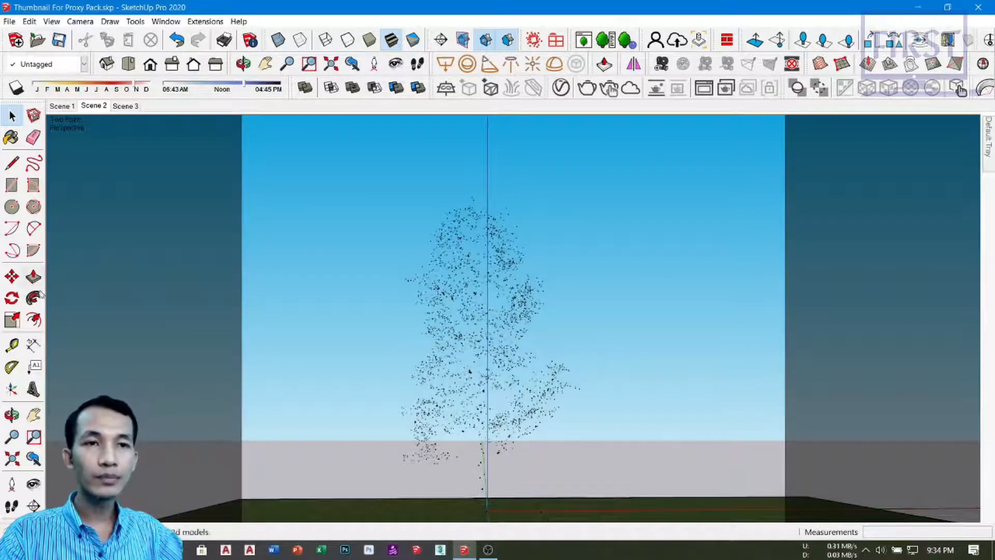
pyautogui.click(11, 437)
pyautogui.moveTo(460, 403); pyautogui.dragTo(475, 349)
pyautogui.scroll(-5, 502, 413)
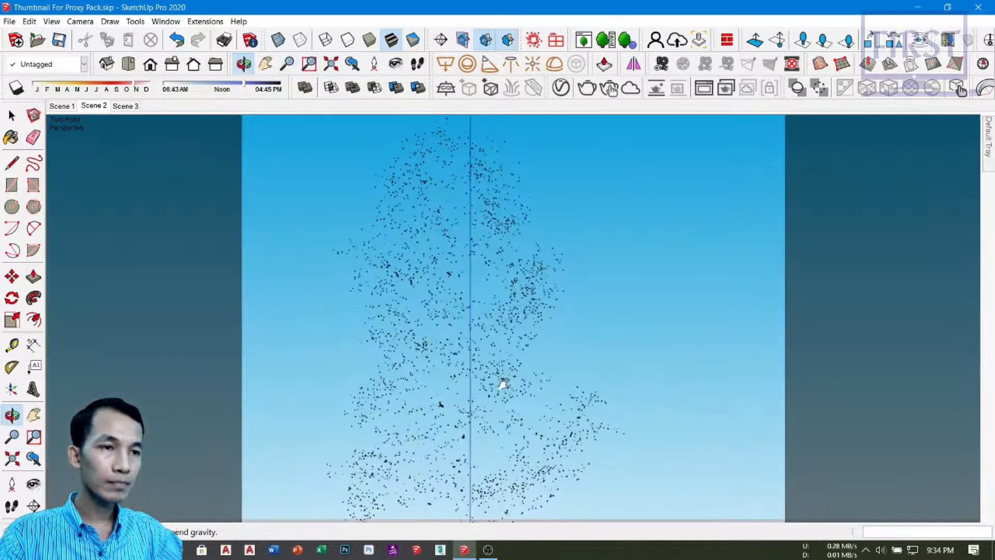
pyautogui.scroll(-2, 467, 361)
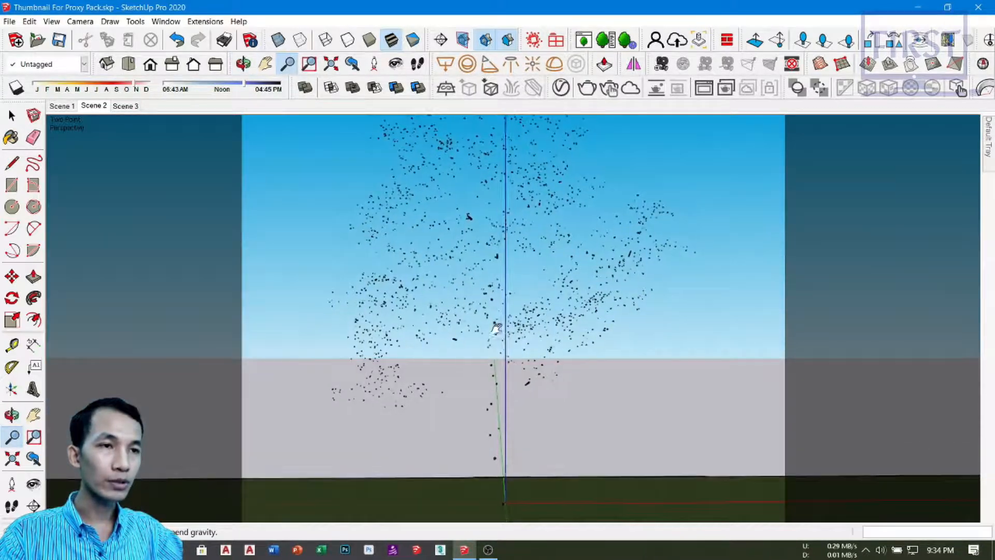
# Render the close view of the tree and magnify the leaves in the frame buffer.
pyautogui.rightClick(576, 143)
pyautogui.click(605, 150)
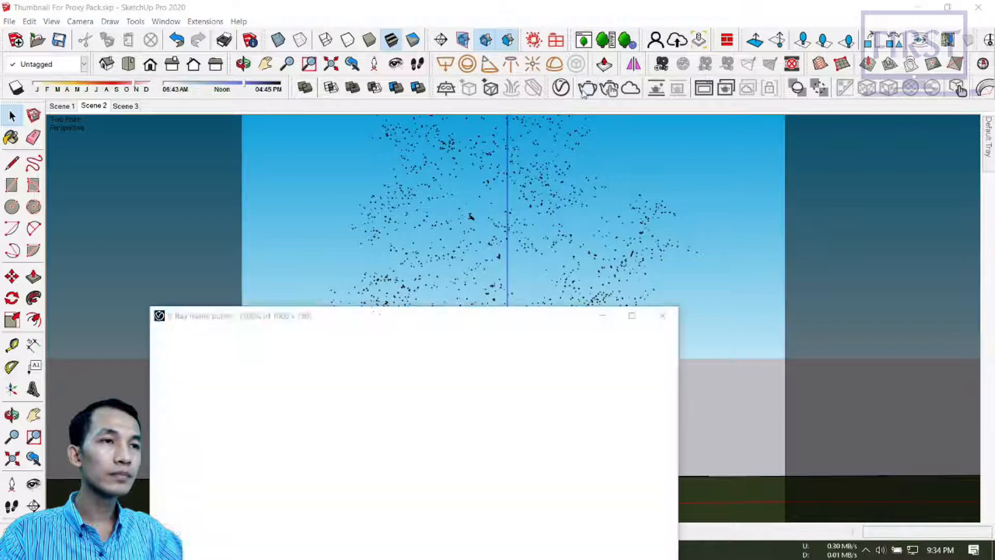
pyautogui.moveTo(524, 315); pyautogui.dragTo(588, 85)
pyautogui.scroll(1, 441, 426)
pyautogui.scroll(-1, 454, 398)
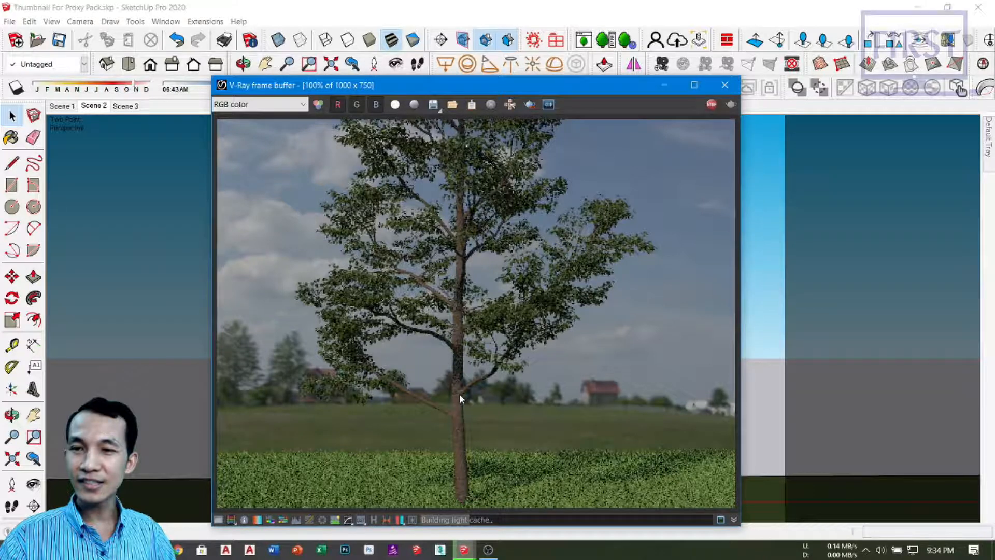
pyautogui.scroll(2, 459, 394)
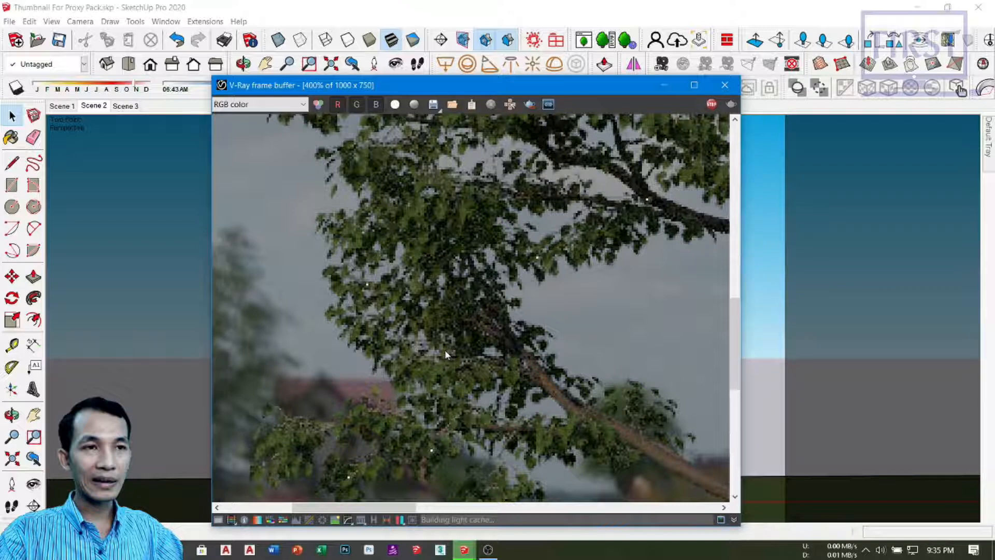
# Delete the grass ground and randomize the selected grid of trees with 360° rotation, 0 position variation and a 0.3 scale factor.
pyautogui.press('Delete')
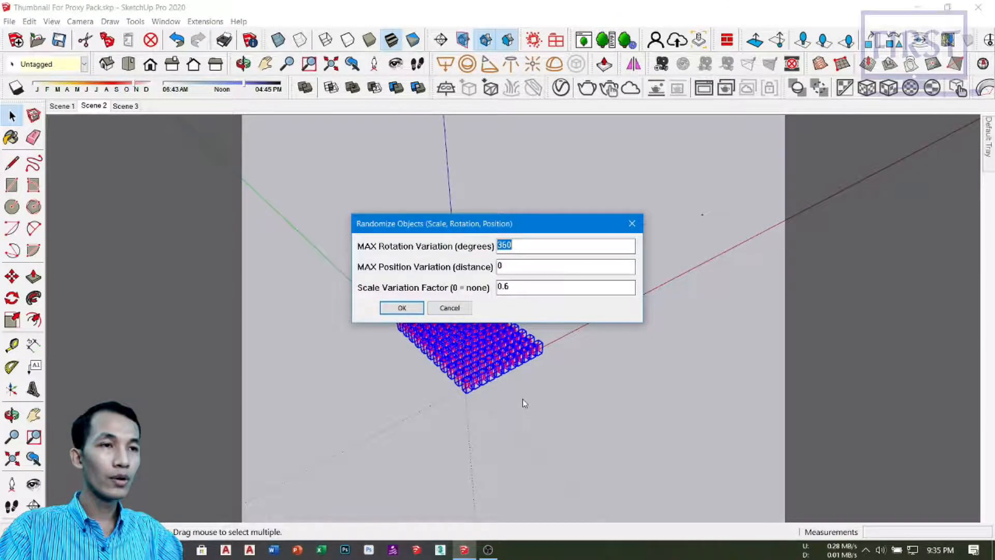
pyautogui.press('Tab')
pyautogui.press('Tab')
pyautogui.write('0.')
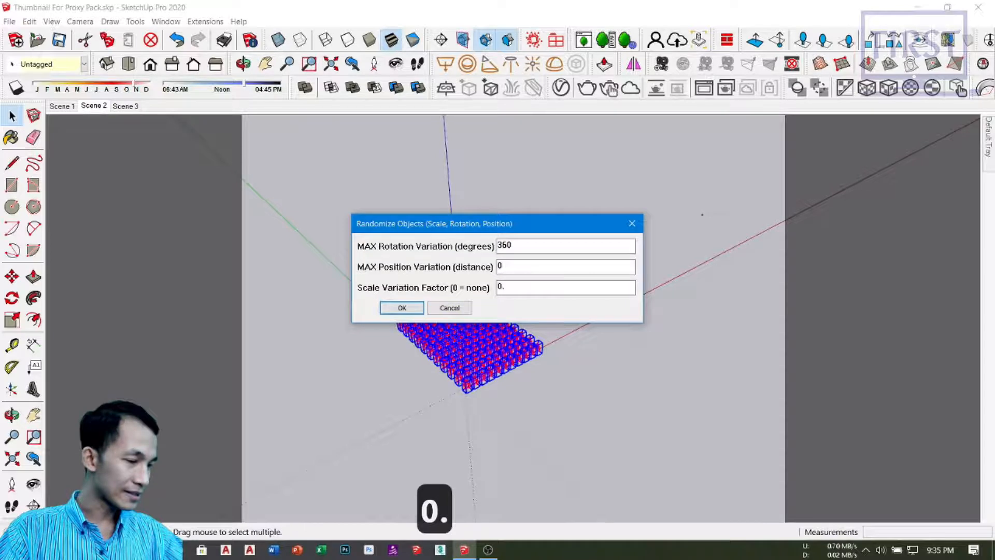
pyautogui.write('3')
pyautogui.press('Return')
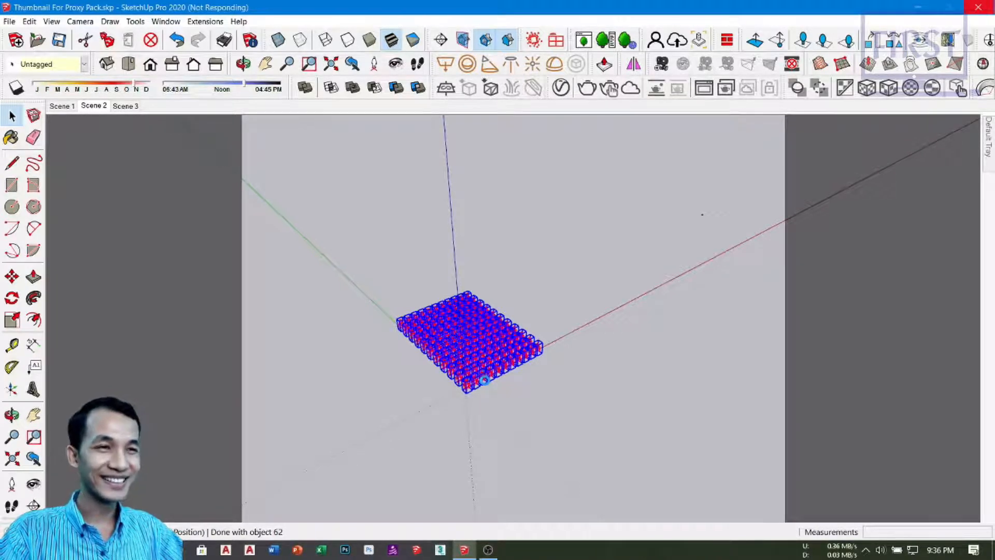
# Frame the randomized group of trees from near ground level and render that view.
pyautogui.moveTo(513, 389); pyautogui.dragTo(458, 356, button='middle')
pyautogui.click(511, 377)
pyautogui.moveTo(487, 398)
pyautogui.mouseDown(button='middle')
pyautogui.moveTo(456, 318)
pyautogui.moveTo(480, 397)
pyautogui.mouseUp(button='middle')
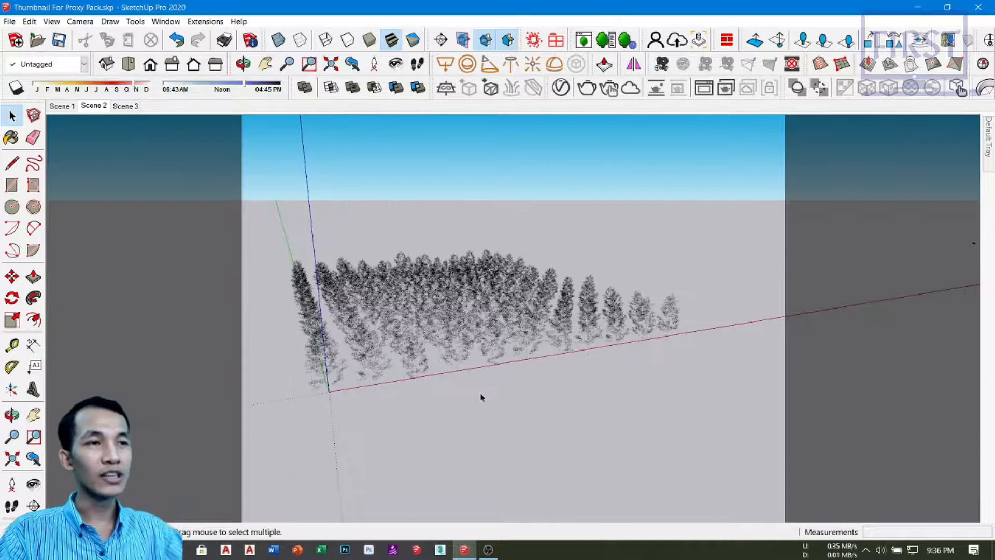
pyautogui.scroll(-3, 678, 233)
pyautogui.moveTo(691, 219); pyautogui.dragTo(302, 401)
pyautogui.scroll(5, 573, 402)
pyautogui.keyDown('shift'); pyautogui.moveTo(575, 433); pyautogui.dragTo(453, 371, button='middle'); pyautogui.keyUp('shift')
pyautogui.click(601, 469)
pyautogui.scroll(2, 496, 279)
pyautogui.scroll(3, 496, 281)
pyautogui.moveTo(513, 369); pyautogui.dragTo(492, 369, button='middle')
pyautogui.scroll(2, 466, 361)
pyautogui.scroll(2, 492, 340)
pyautogui.click(594, 92)
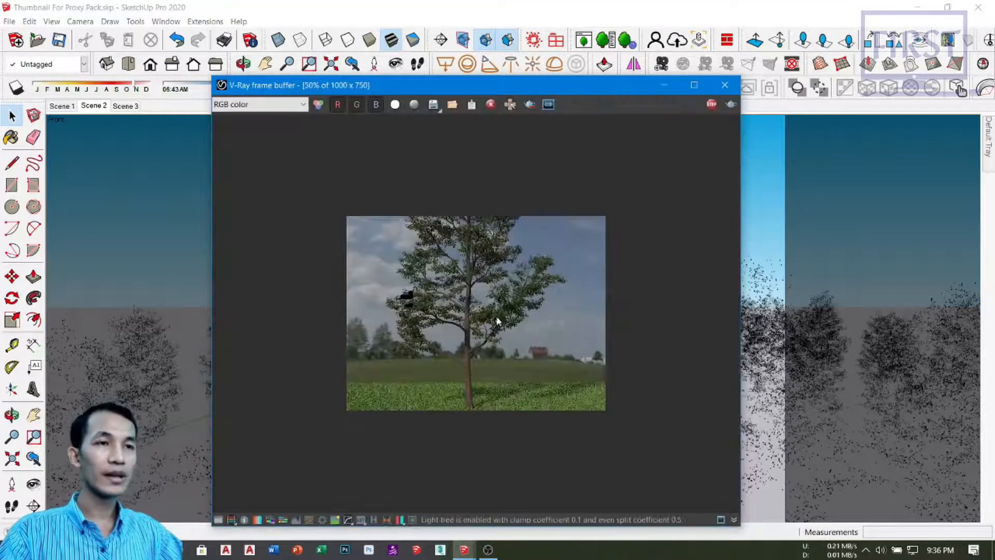
pyautogui.doubleClick(496, 321)
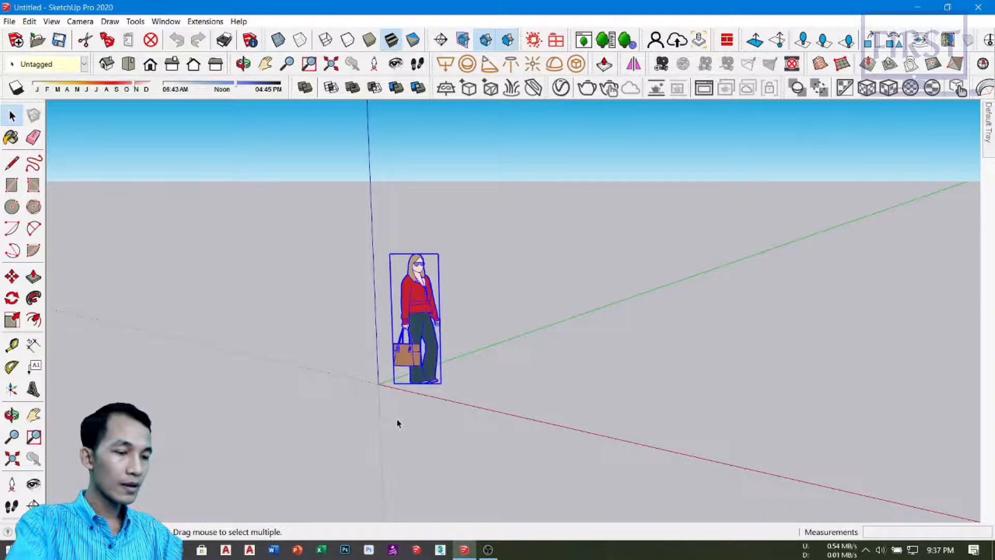
# Remove the default figure from the new model, delete its Laura materials and close the asset editor.
pyautogui.click(485, 40)
pyautogui.moveTo(486, 70); pyautogui.dragTo(586, 79)
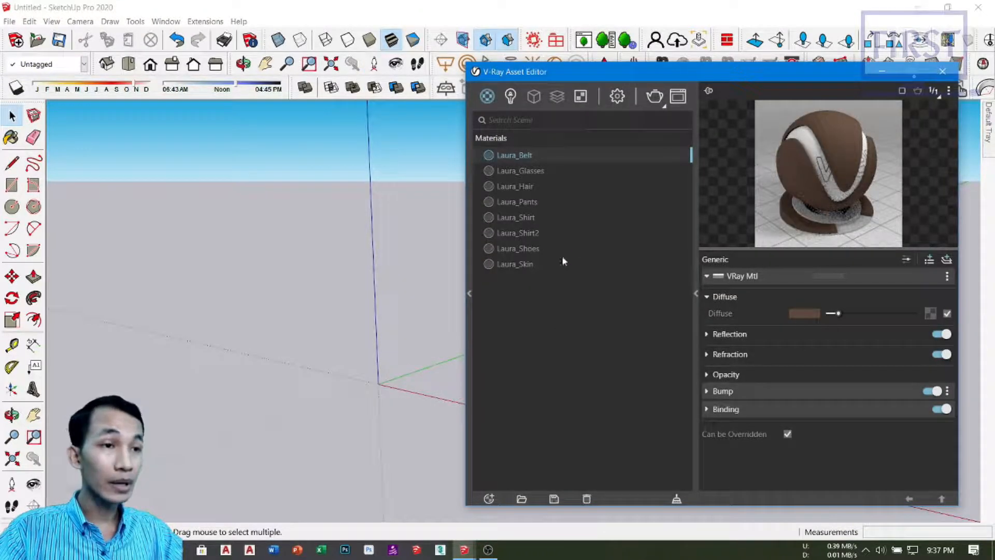
pyautogui.click(517, 263)
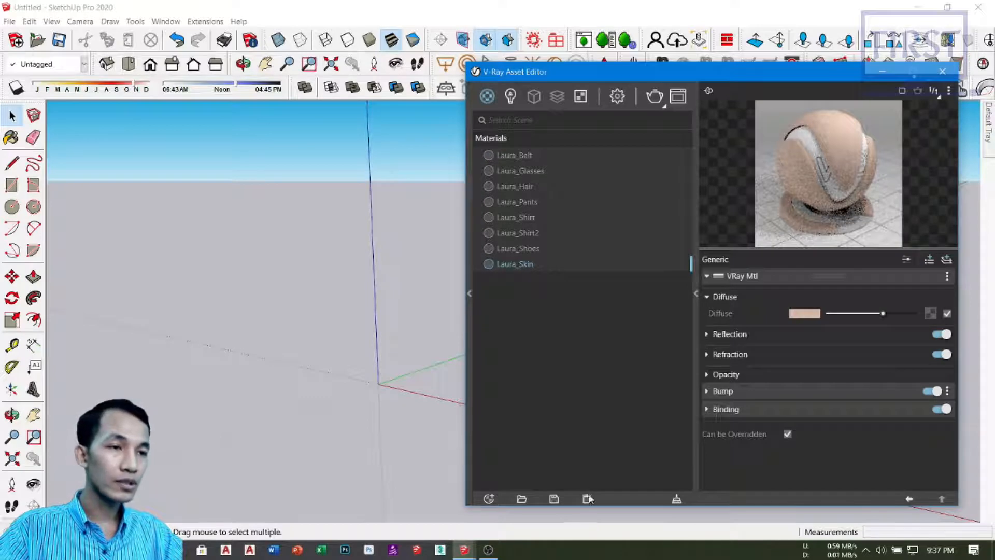
pyautogui.press('Delete')
pyautogui.click(534, 278)
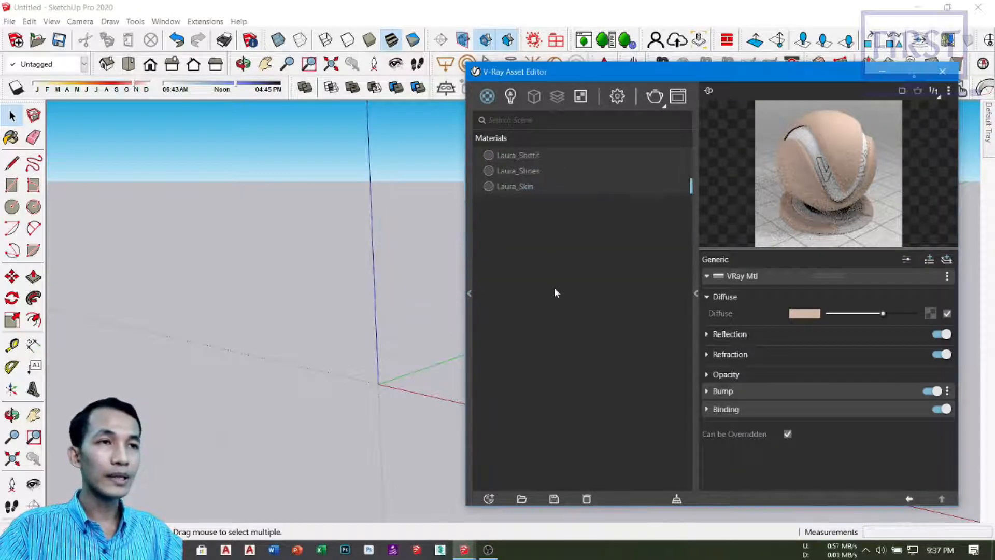
pyautogui.click(389, 320)
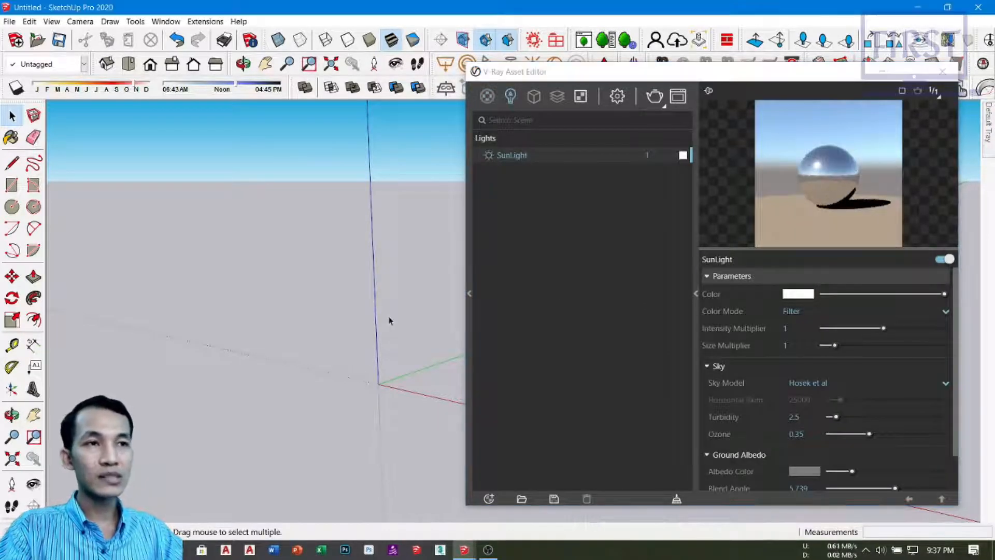
pyautogui.moveTo(793, 79); pyautogui.dragTo(630, 119)
pyautogui.click(784, 107)
# Import the proxy file Am176_028.vrmesh from folder 28 of SketchUp4U_Proxy_Tree and place it at the origin.
pyautogui.moveTo(688, 335)
pyautogui.mouseDown(button='middle')
pyautogui.moveTo(393, 410)
pyautogui.moveTo(442, 380)
pyautogui.moveTo(518, 389)
pyautogui.moveTo(501, 373)
pyautogui.mouseUp(button='middle')
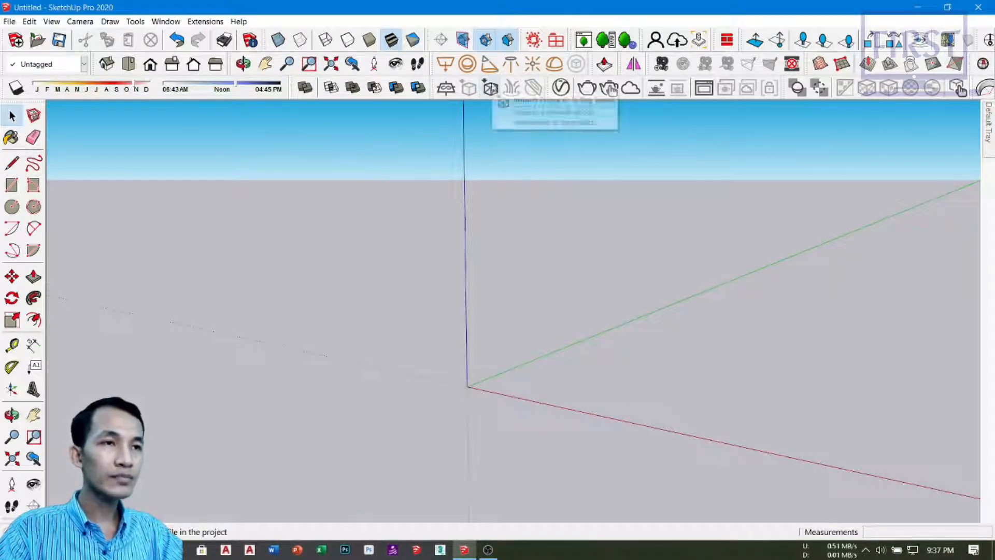
pyautogui.click(491, 89)
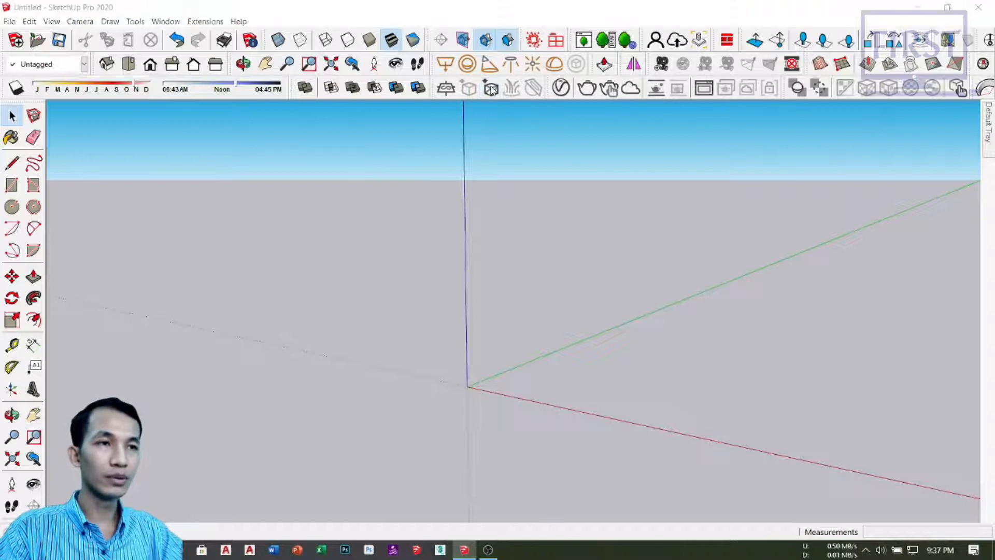
pyautogui.click(187, 204)
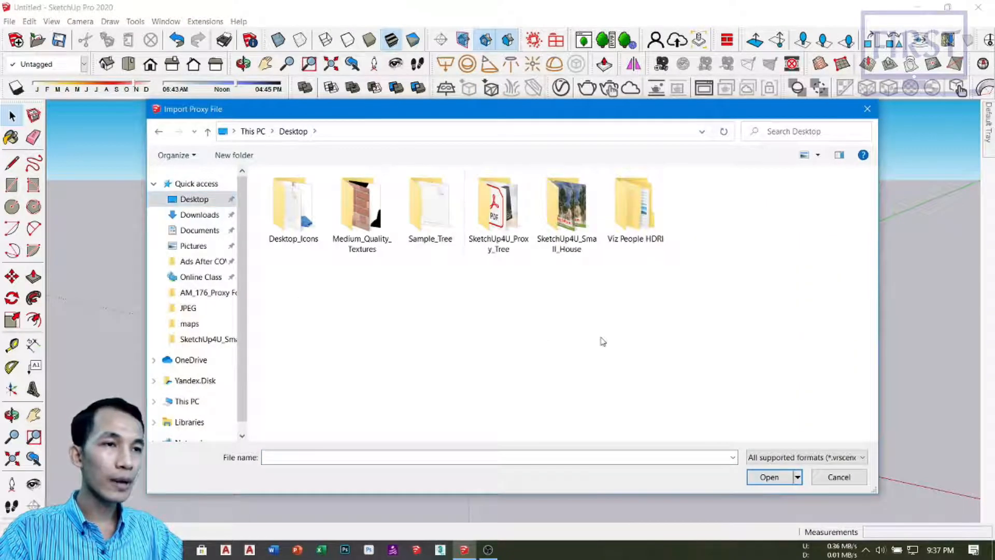
pyautogui.doubleClick(508, 225)
pyautogui.scroll(-8, 523, 262)
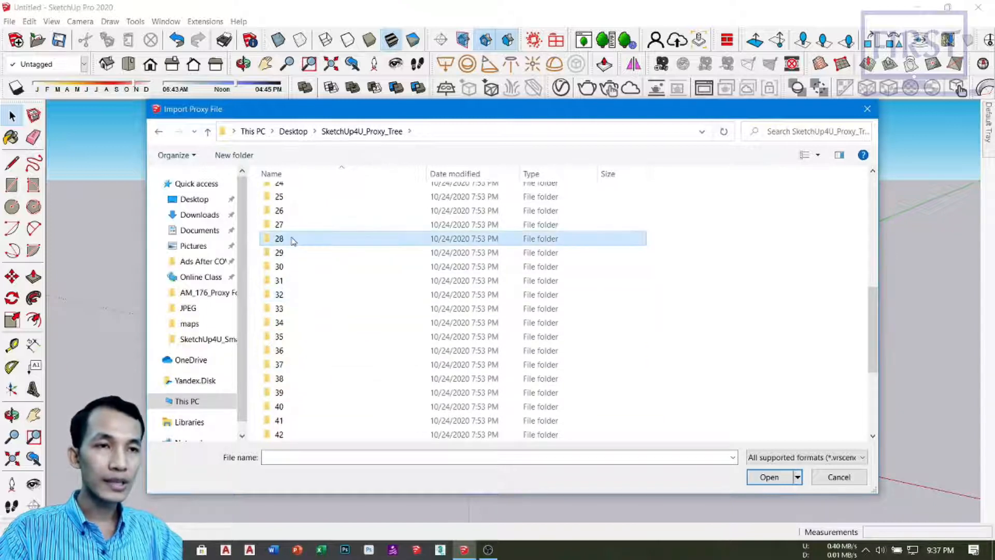
pyautogui.doubleClick(290, 240)
pyautogui.click(332, 210)
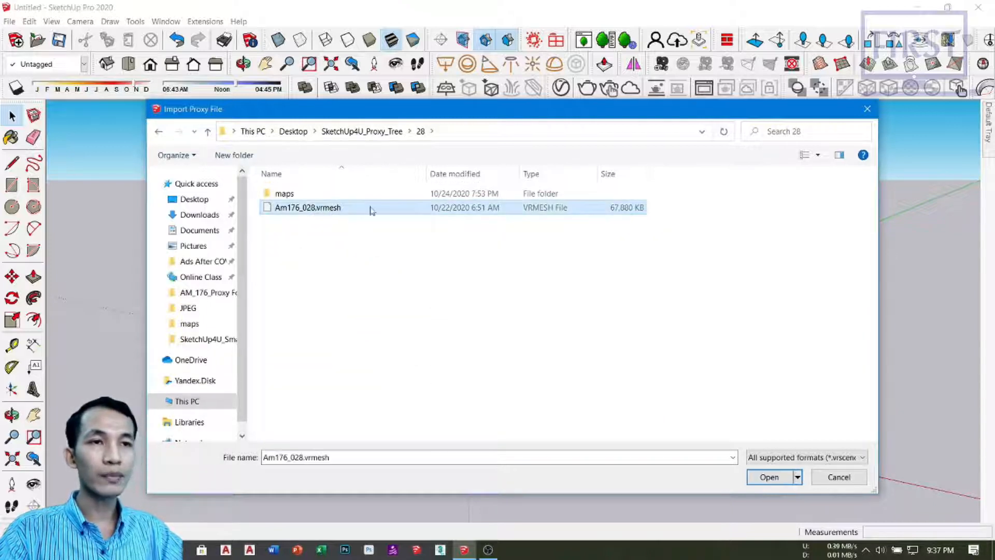
pyautogui.click(783, 477)
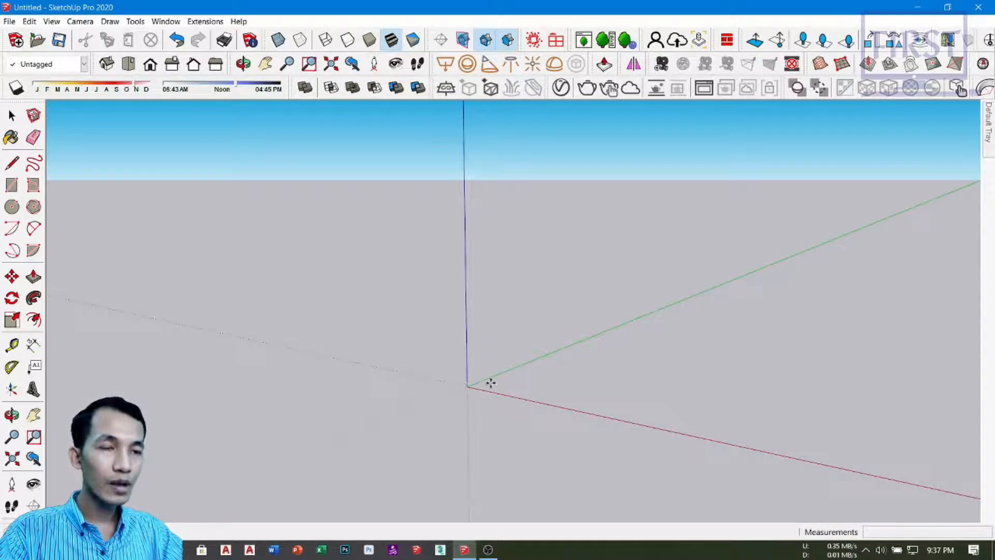
pyautogui.moveTo(563, 342)
pyautogui.mouseDown(button='middle')
pyautogui.moveTo(586, 335)
pyautogui.moveTo(596, 304)
pyautogui.moveTo(542, 357)
pyautogui.moveTo(526, 397)
pyautogui.moveTo(493, 422)
pyautogui.moveTo(487, 328)
pyautogui.moveTo(539, 406)
pyautogui.moveTo(493, 400)
pyautogui.moveTo(487, 327)
pyautogui.mouseUp(button='middle')
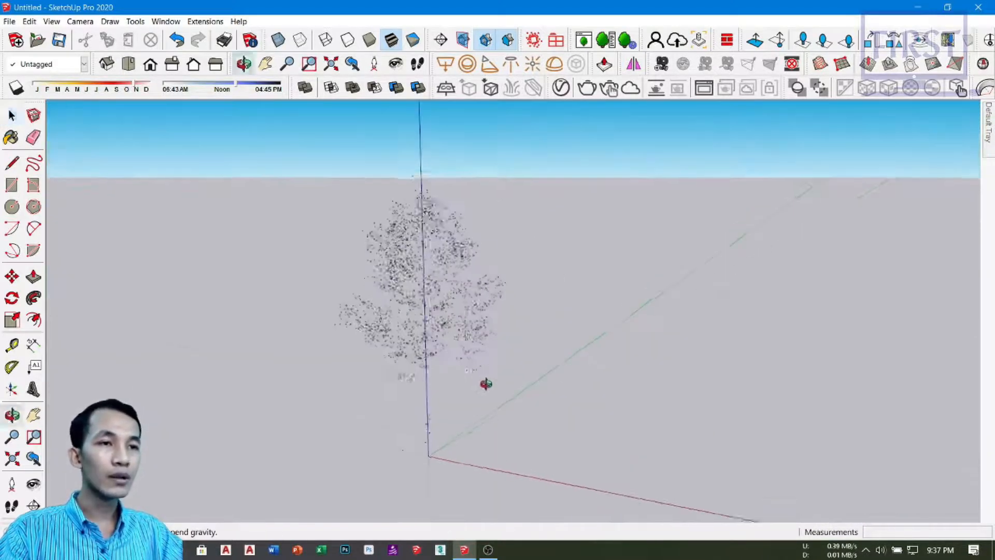
pyautogui.press('space')
# Open the proxy mesh parameters of the Am176_028 geometry in the asset editor.
pyautogui.click(560, 87)
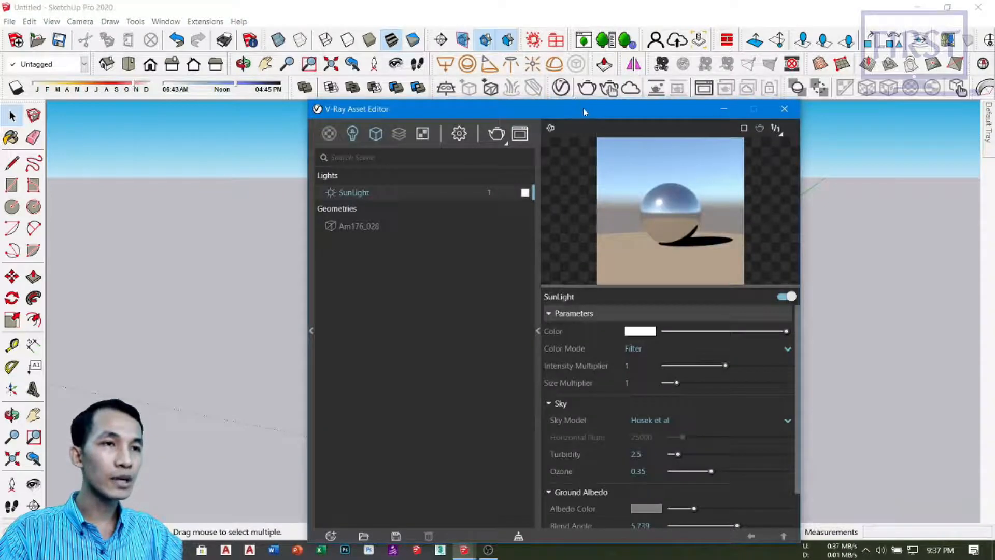
pyautogui.click(420, 202)
pyautogui.moveTo(694, 80); pyautogui.dragTo(649, 38)
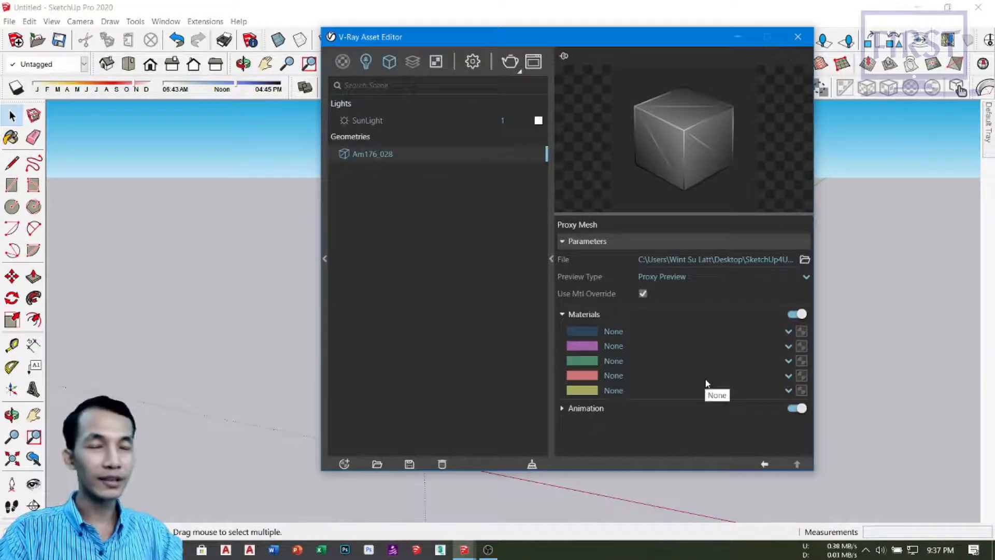
# Load the material file Am176_028.vrmat from folder 28 of SketchUp4U_Proxy_Tree on the Desktop into the V-Ray assets.
pyautogui.moveTo(587, 38); pyautogui.dragTo(695, 67)
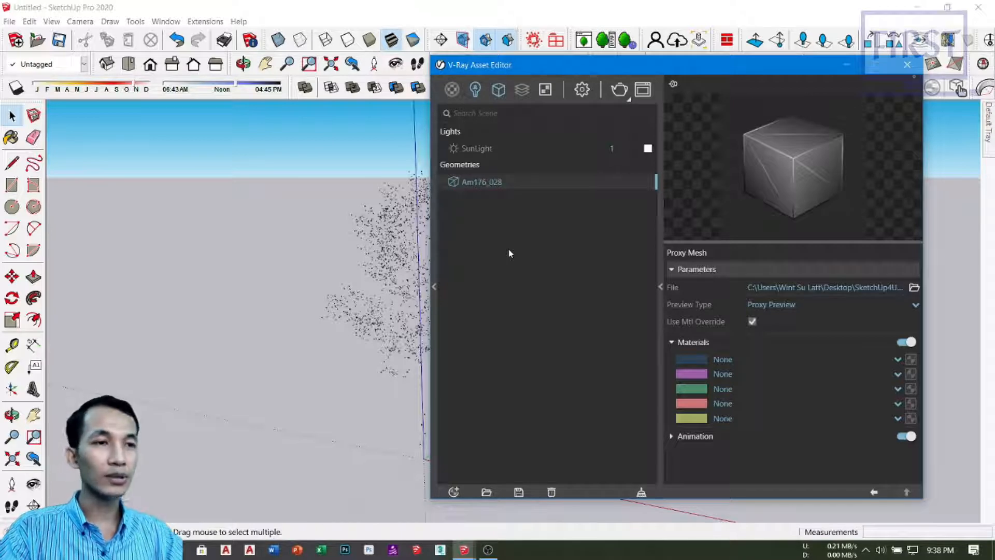
pyautogui.click(486, 491)
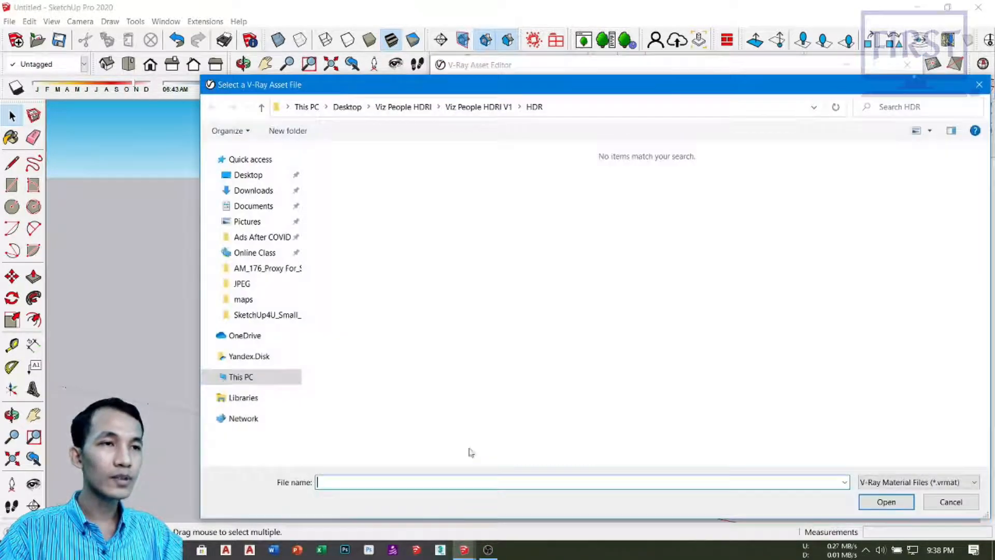
pyautogui.click(258, 176)
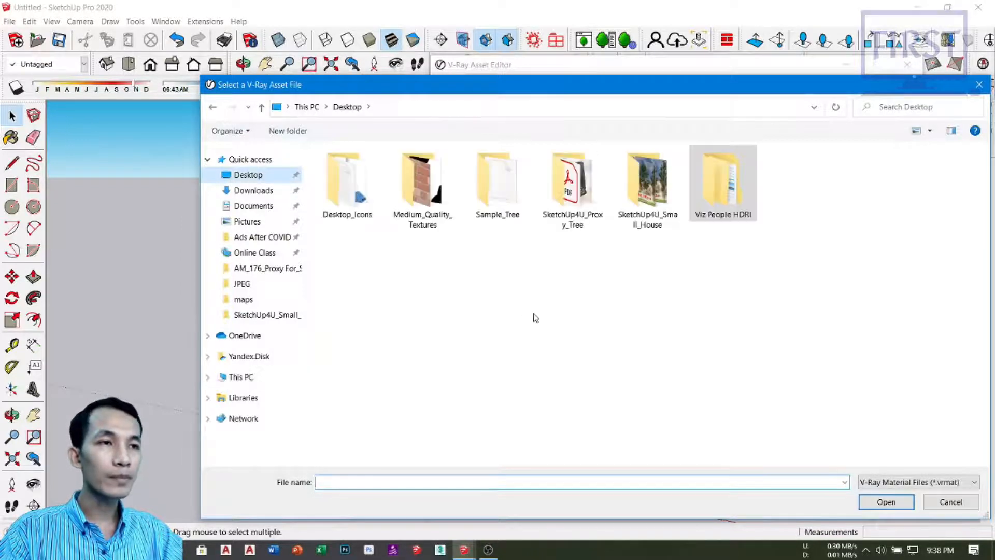
pyautogui.moveTo(722, 90); pyautogui.dragTo(668, 31)
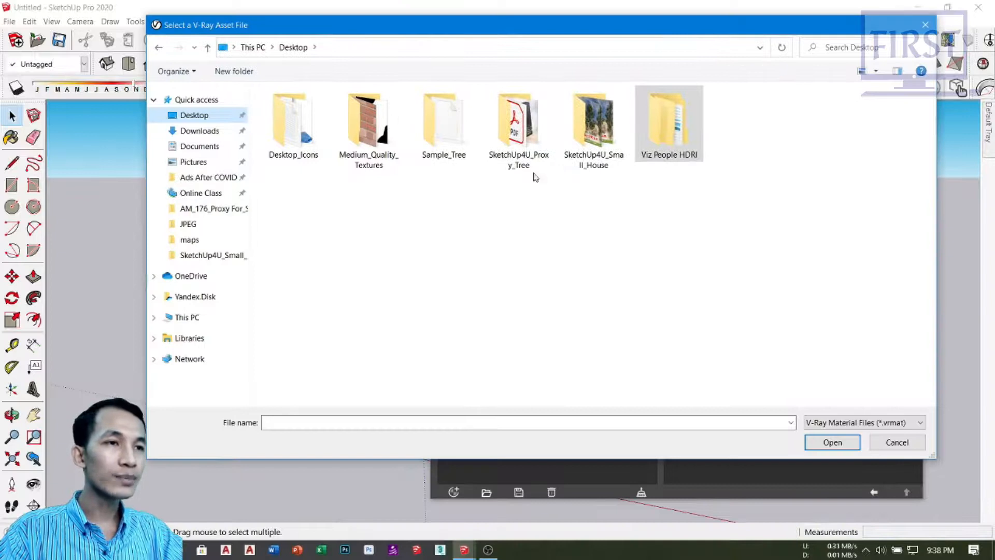
pyautogui.doubleClick(518, 135)
pyautogui.scroll(-5, 374, 336)
pyautogui.scroll(-7, 374, 336)
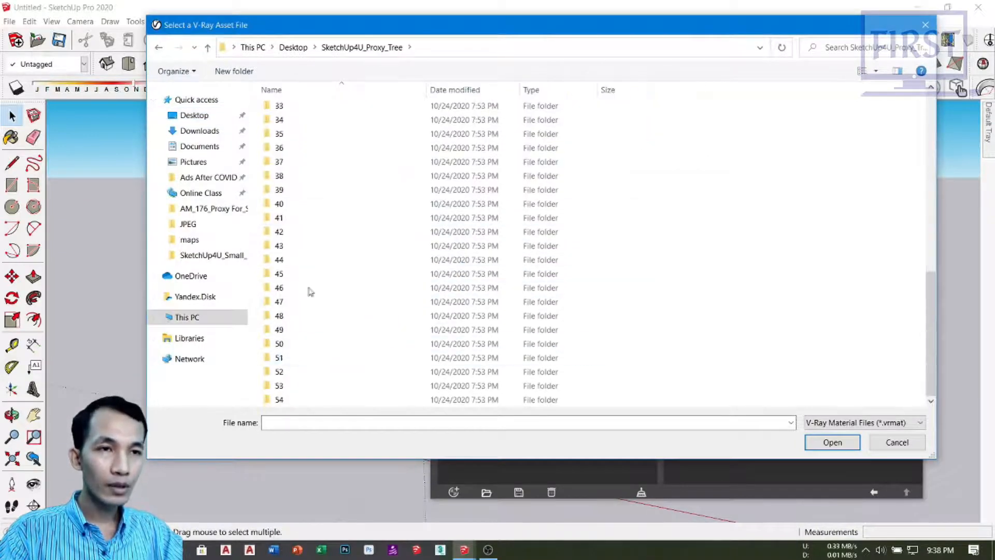
pyautogui.scroll(5, 290, 213)
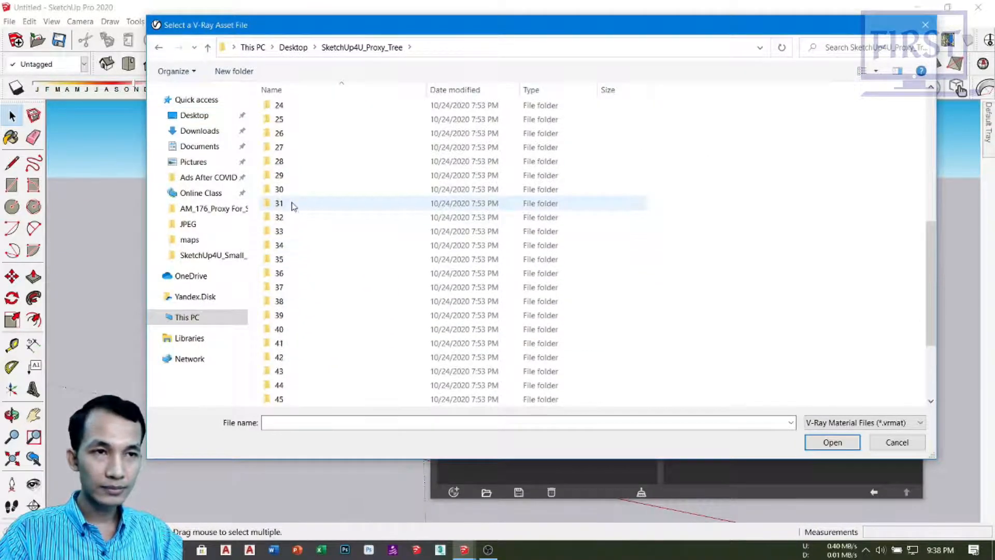
pyautogui.doubleClick(288, 162)
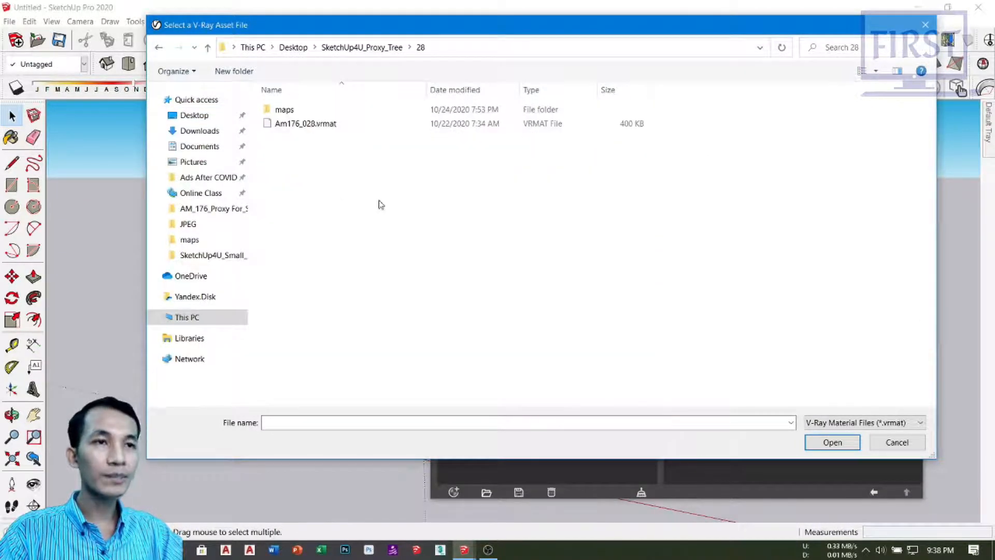
pyautogui.doubleClick(333, 125)
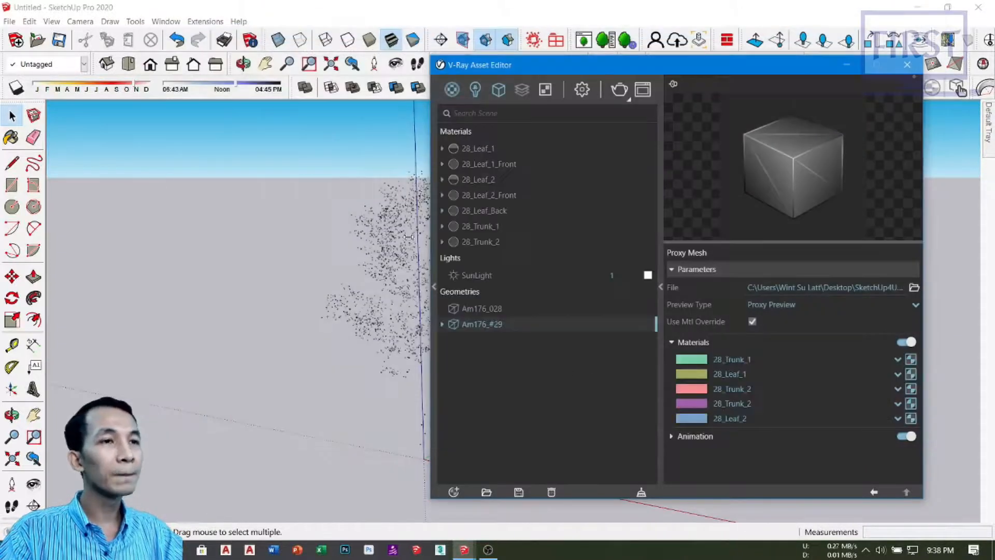
# Frame the proxy tree closer in the viewport, showing its crown and upper trunk.
pyautogui.moveTo(677, 59); pyautogui.dragTo(556, 43)
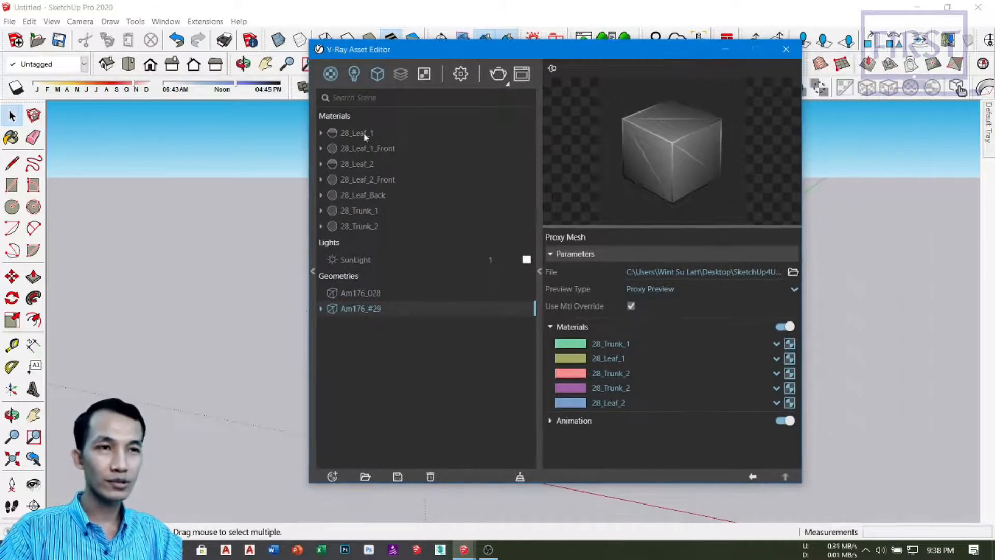
pyautogui.moveTo(558, 56)
pyautogui.mouseDown()
pyautogui.moveTo(574, 58)
pyautogui.moveTo(558, 60)
pyautogui.mouseUp()
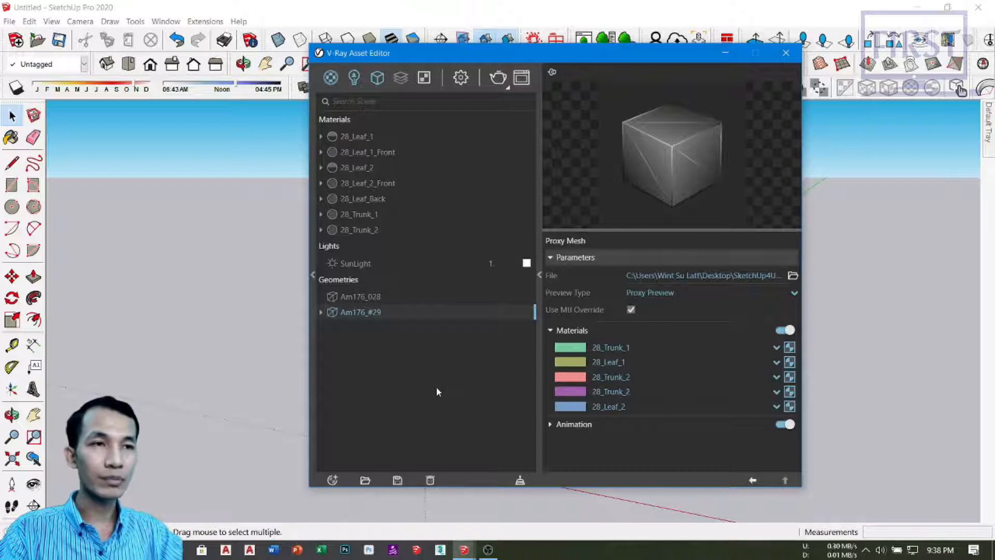
pyautogui.moveTo(550, 56); pyautogui.dragTo(835, 63)
pyautogui.scroll(2, 455, 330)
pyautogui.moveTo(455, 329)
pyautogui.mouseDown(button='middle')
pyautogui.moveTo(390, 330)
pyautogui.moveTo(371, 300)
pyautogui.moveTo(380, 280)
pyautogui.mouseUp(button='middle')
pyautogui.scroll(3, 370, 299)
pyautogui.scroll(1, 396, 325)
pyautogui.moveTo(396, 325)
pyautogui.keyDown('shift'); pyautogui.mouseDown(button='middle')
pyautogui.moveTo(381, 310)
pyautogui.moveTo(357, 310)
pyautogui.moveTo(365, 321)
pyautogui.mouseUp(button='middle'); pyautogui.keyUp('shift')
pyautogui.scroll(1, 352, 309)
pyautogui.scroll(3, 362, 318)
# Set the render quality to noise limit 0.05 and max subdivs 4, show the render output settings and close the asset editor.
pyautogui.moveTo(639, 62)
pyautogui.mouseDown()
pyautogui.moveTo(673, 84)
pyautogui.moveTo(642, 77)
pyautogui.mouseUp()
pyautogui.click(748, 99)
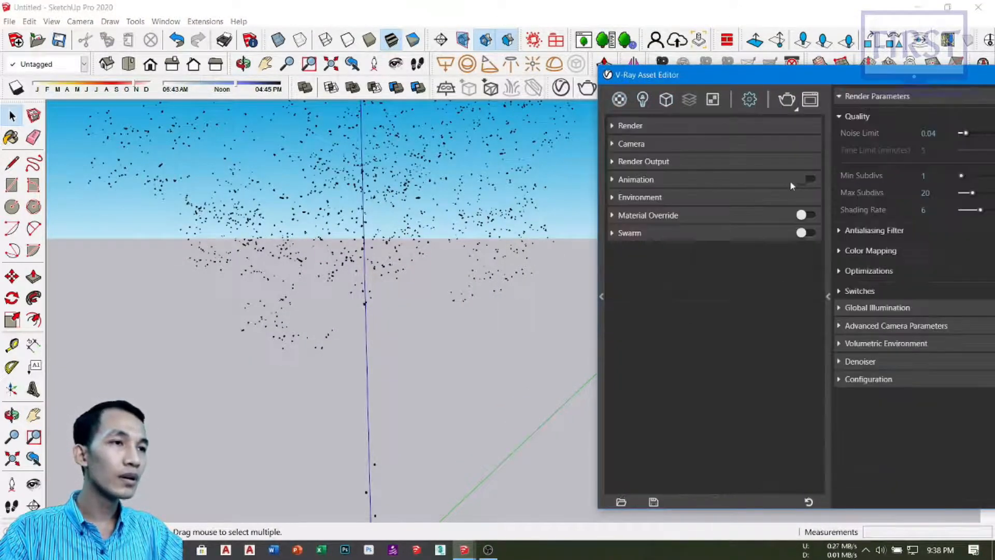
pyautogui.click(717, 125)
pyautogui.moveTo(848, 77); pyautogui.dragTo(640, 82)
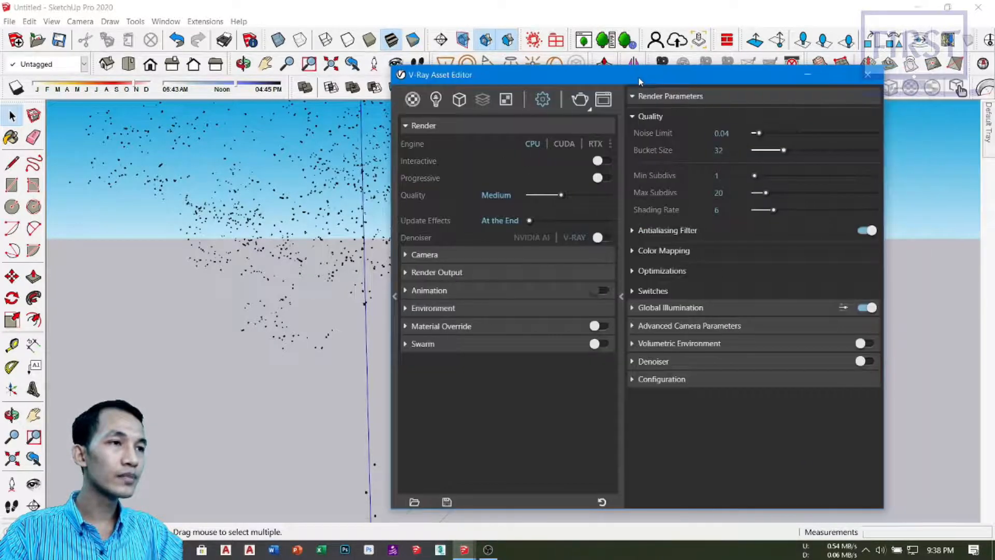
pyautogui.write('5')
pyautogui.press('Return')
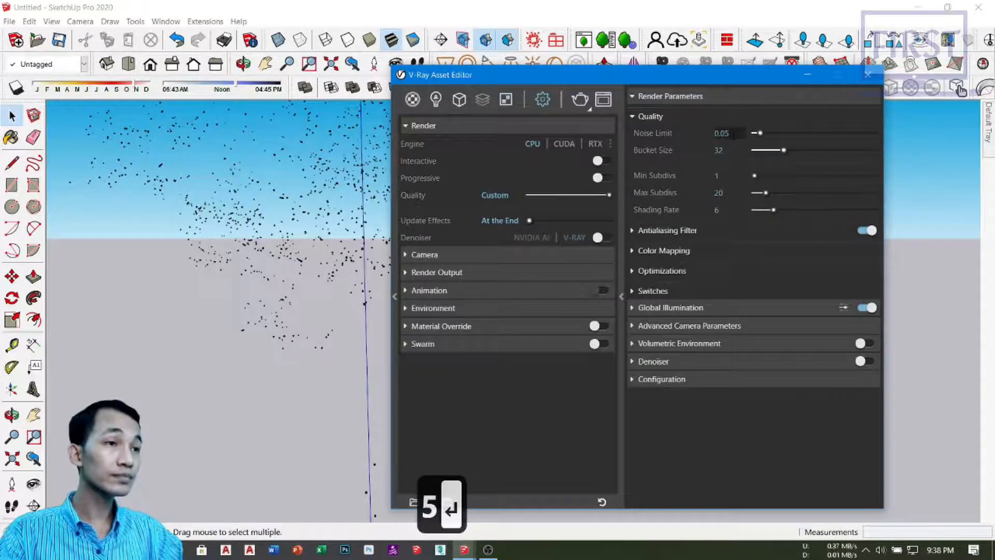
pyautogui.write('4')
pyautogui.press('Return')
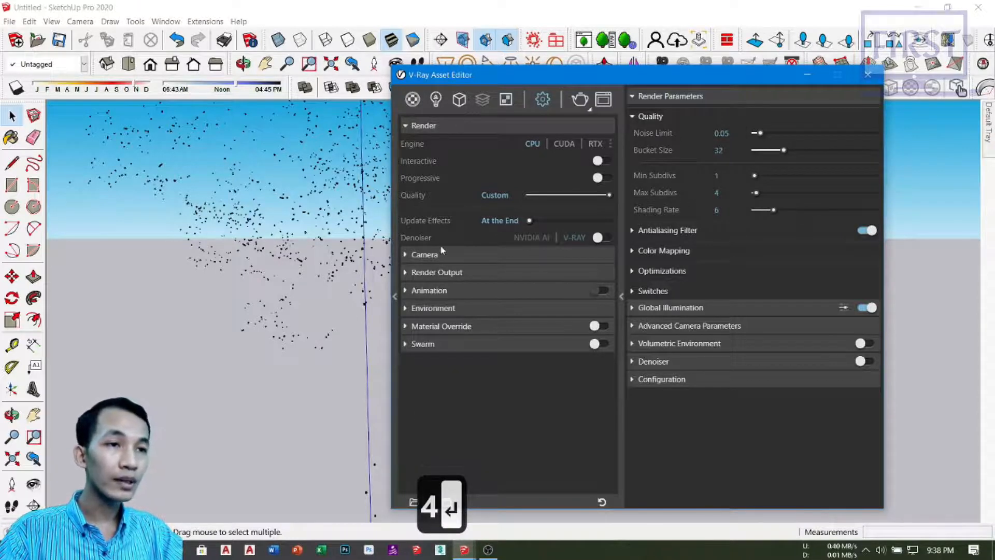
pyautogui.click(436, 273)
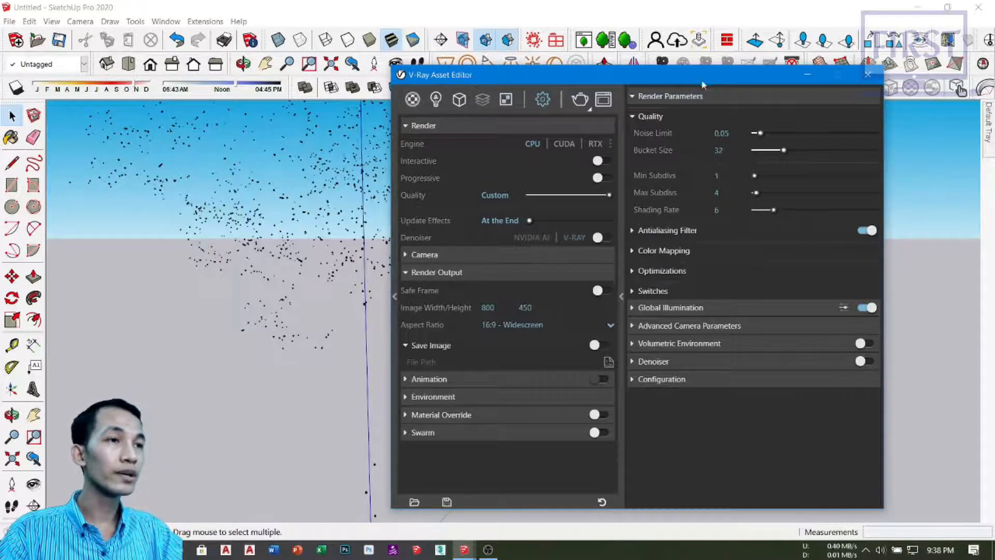
pyautogui.moveTo(701, 79); pyautogui.dragTo(718, 94)
pyautogui.click(885, 91)
# Adjust the view slightly and render the tree in the frame buffer.
pyautogui.moveTo(367, 284); pyautogui.dragTo(389, 275, button='middle')
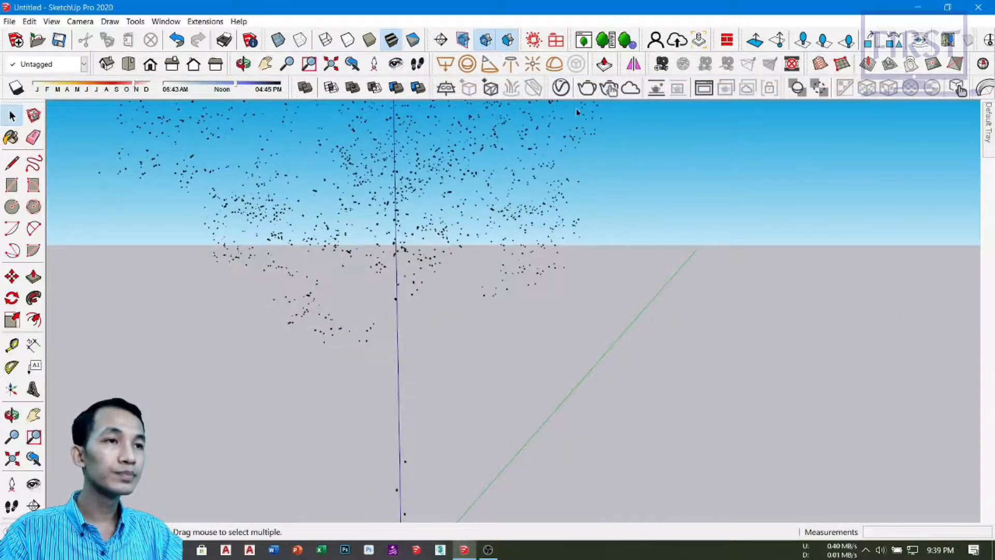
pyautogui.click(586, 90)
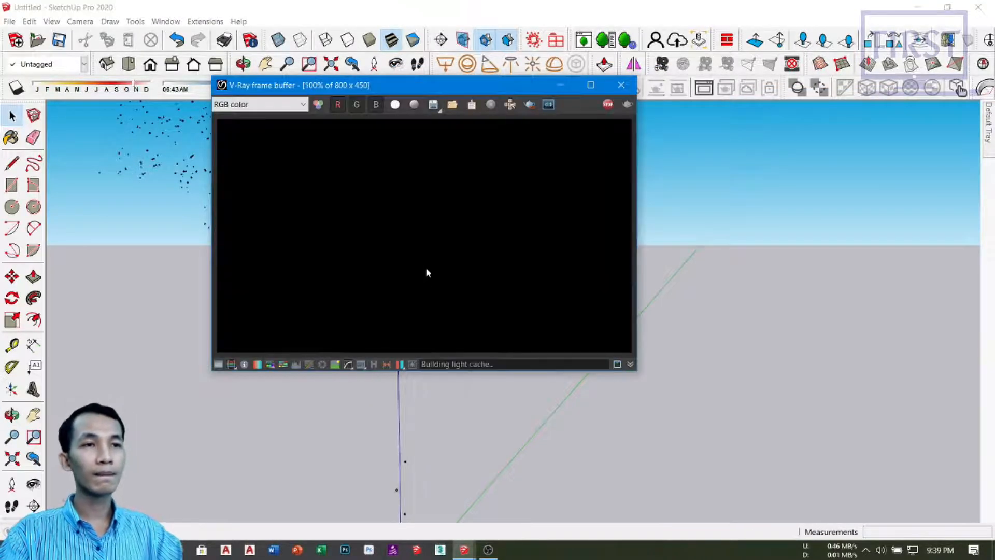
pyautogui.moveTo(472, 85); pyautogui.dragTo(437, 121)
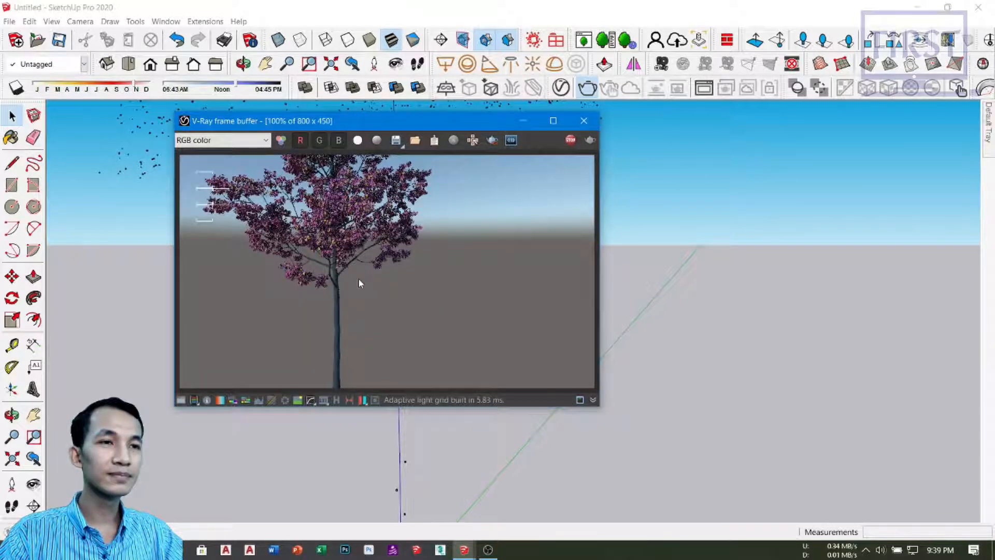
# Reopen the asset editor, compare the material slots of Am176_028 and Am176_#29, and expand the materials under Am176_#29.
pyautogui.click(561, 87)
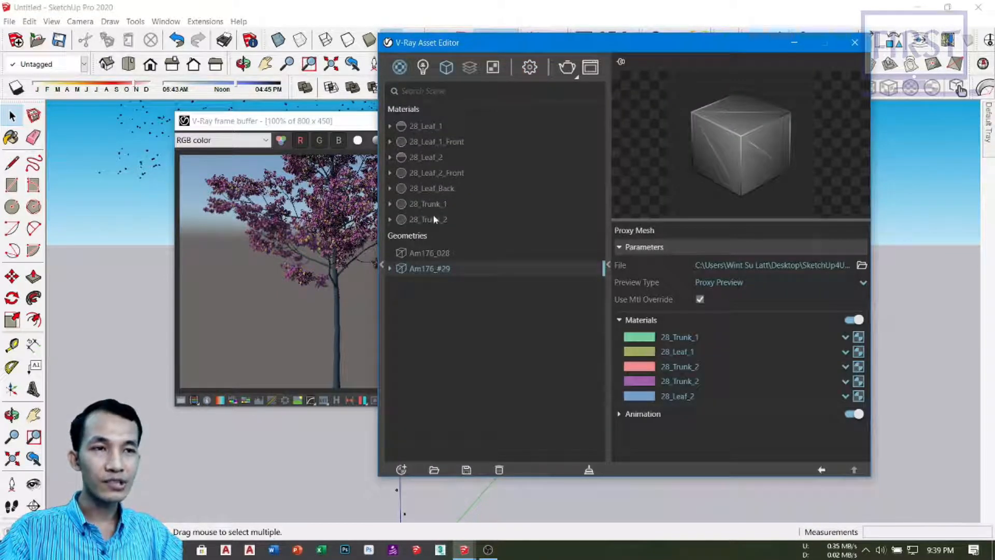
pyautogui.moveTo(515, 49); pyautogui.dragTo(505, 41)
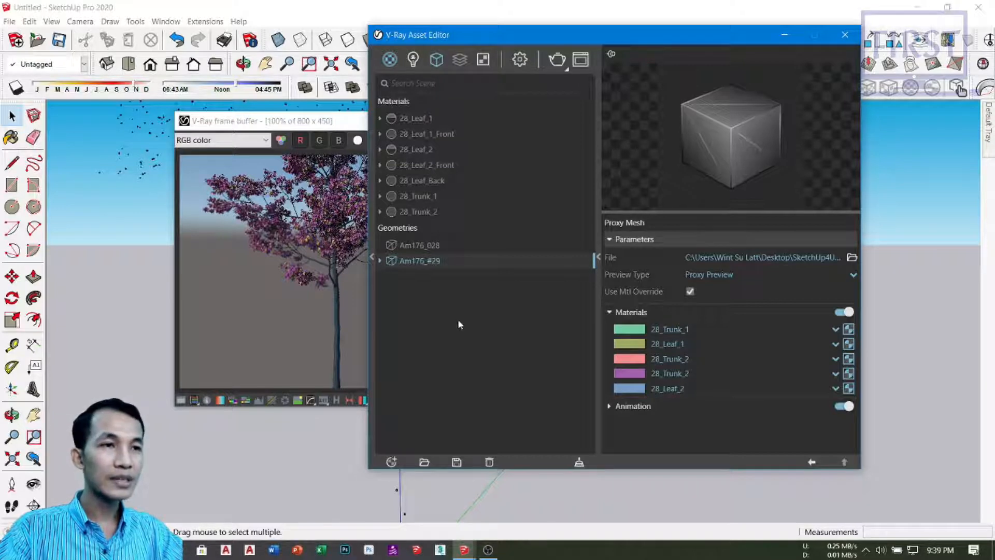
pyautogui.moveTo(609, 35); pyautogui.dragTo(526, 29)
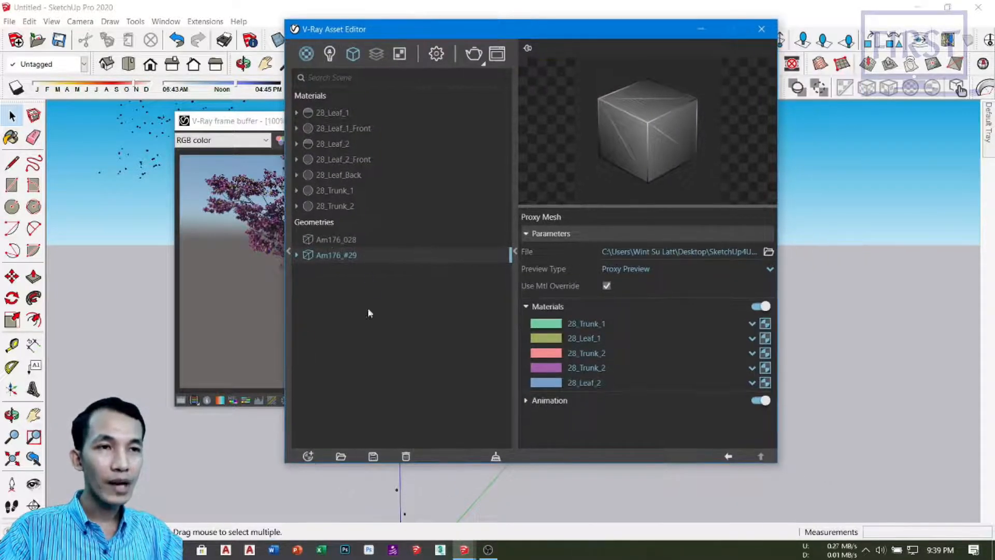
pyautogui.click(340, 244)
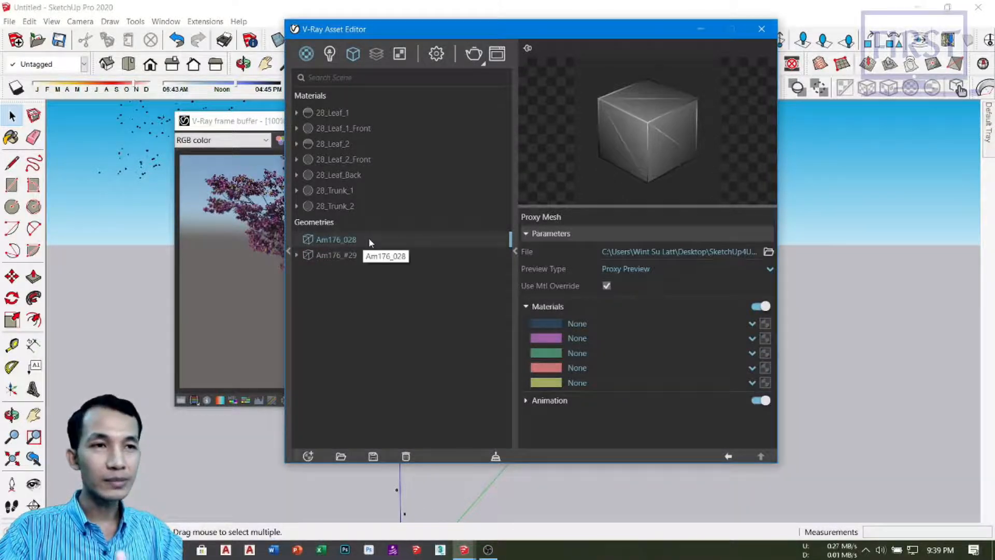
pyautogui.click(296, 255)
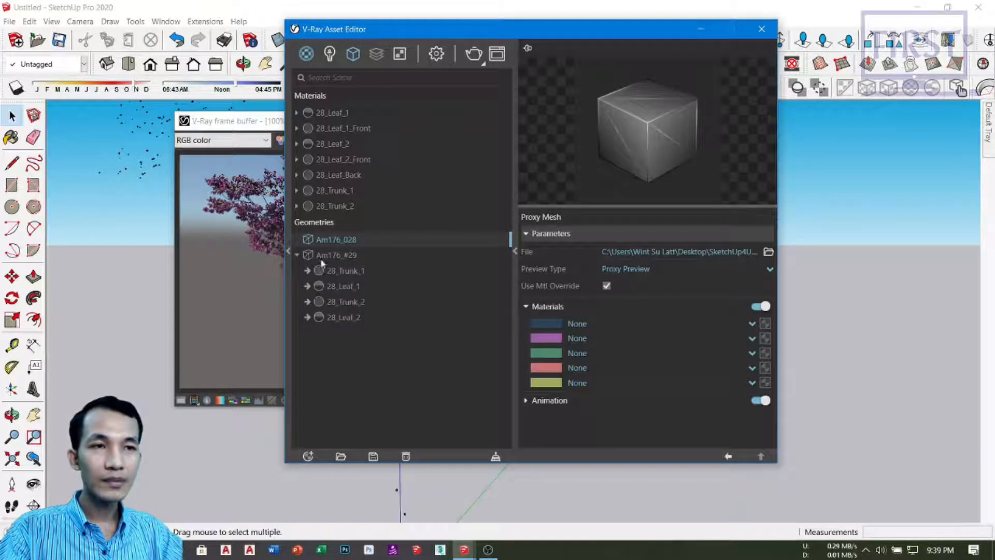
pyautogui.click(338, 256)
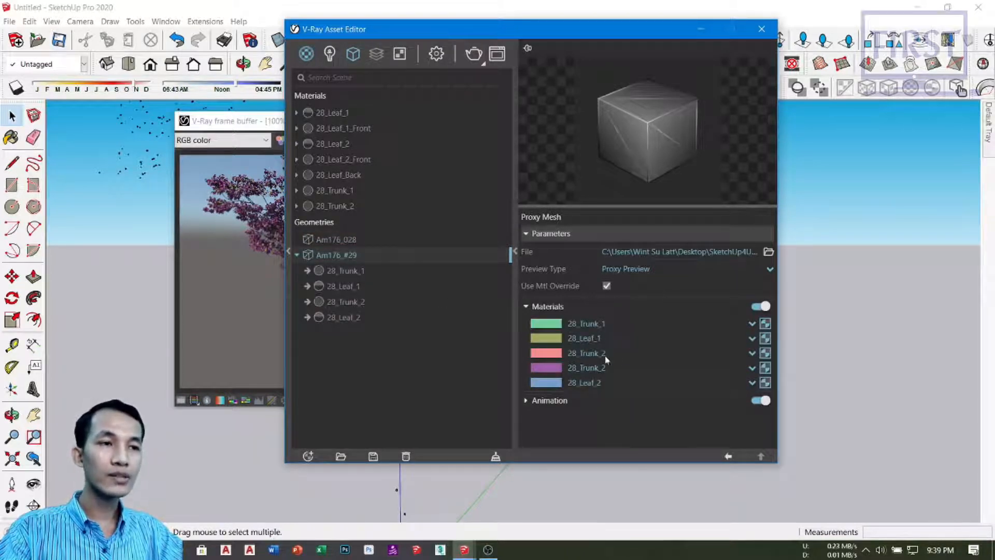
# Assign 28_Trunk_1, 28_Leaf_1, 28_Trunk_2, 28_Trunk_2 and 28_Leaf_2 in order to the five material slots of the Am176_028 proxy.
pyautogui.click(334, 239)
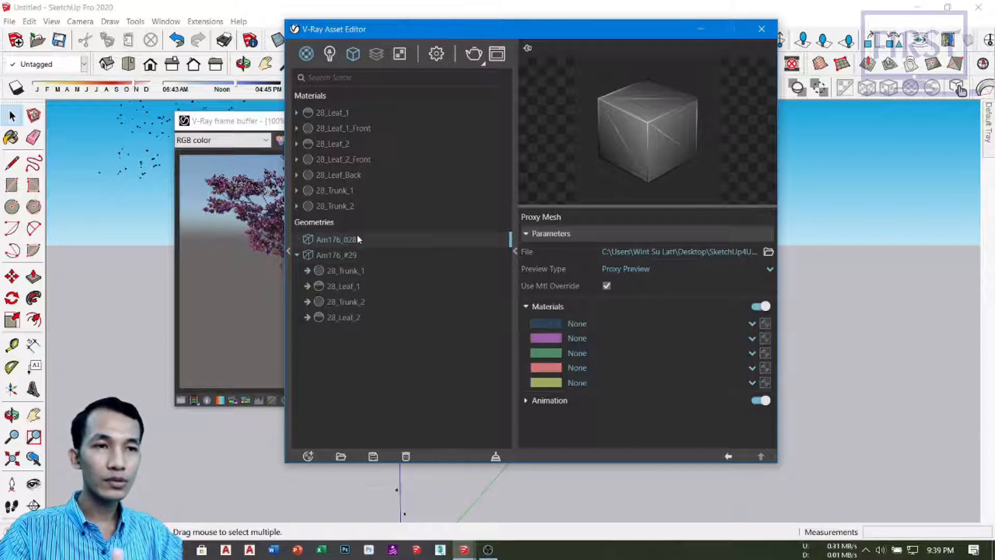
pyautogui.moveTo(354, 276); pyautogui.dragTo(766, 323)
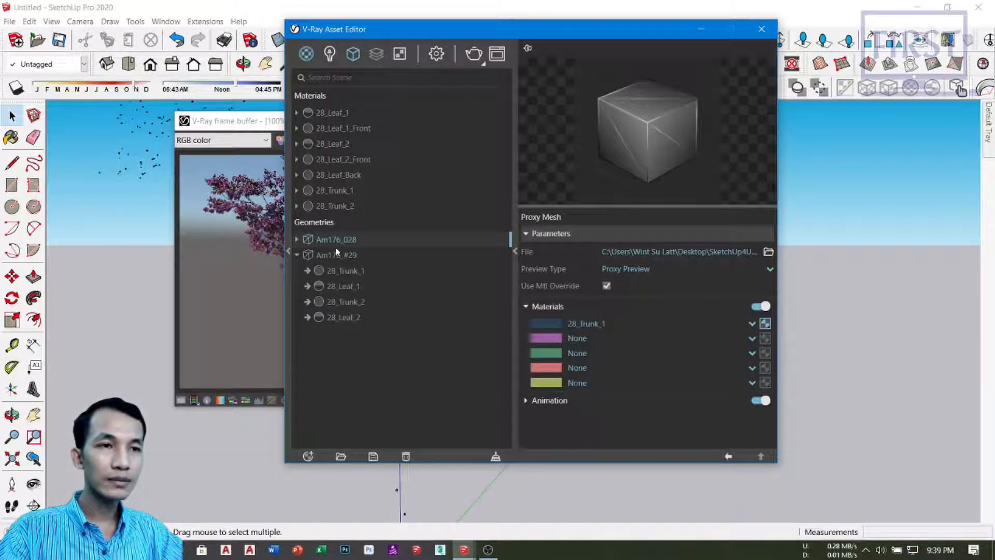
pyautogui.moveTo(351, 292); pyautogui.dragTo(766, 339)
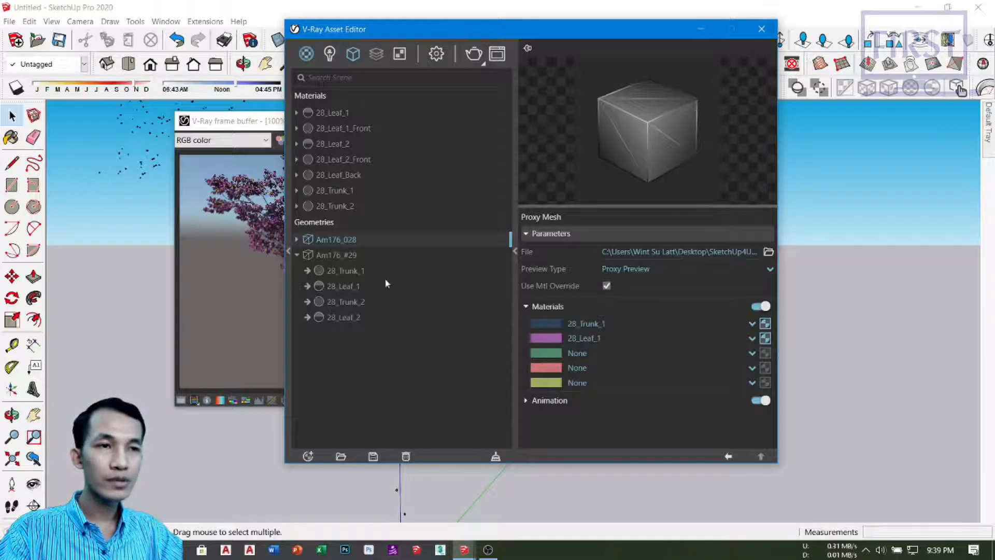
pyautogui.moveTo(361, 304); pyautogui.dragTo(766, 353)
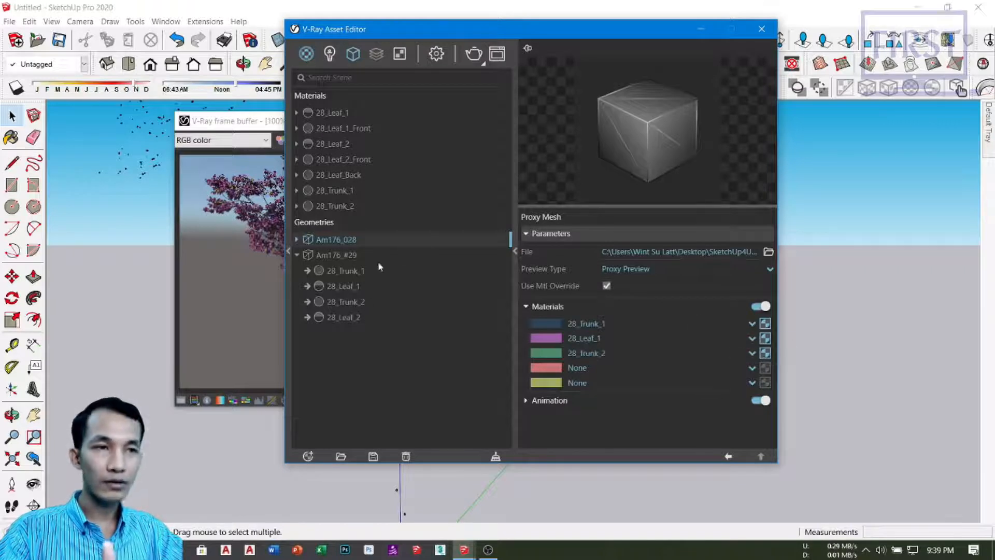
pyautogui.click(349, 255)
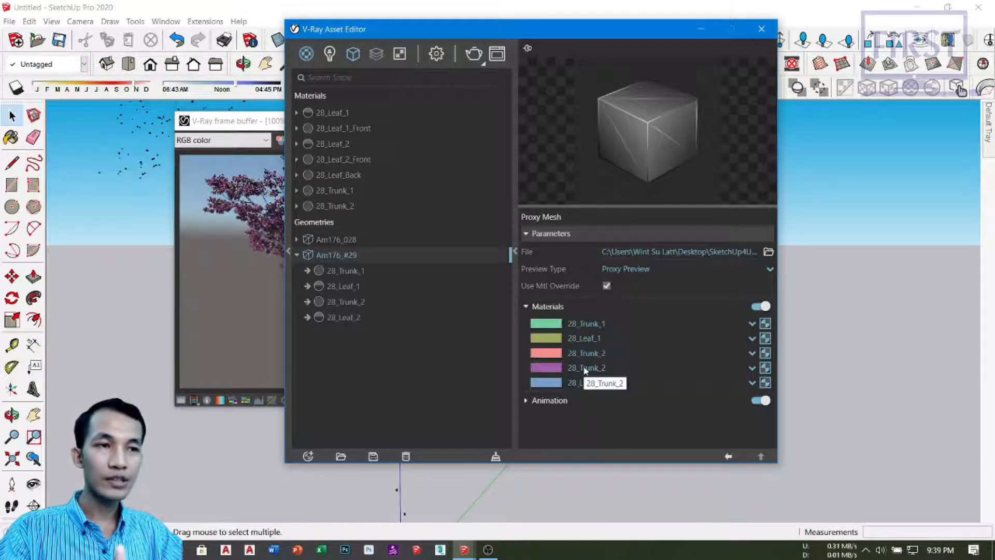
pyautogui.click(346, 240)
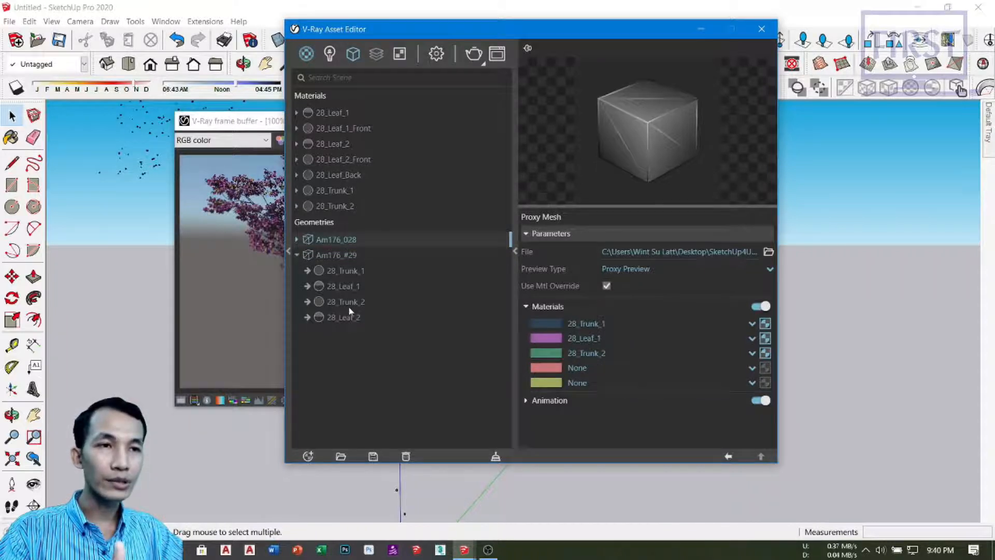
pyautogui.moveTo(358, 304); pyautogui.dragTo(738, 367)
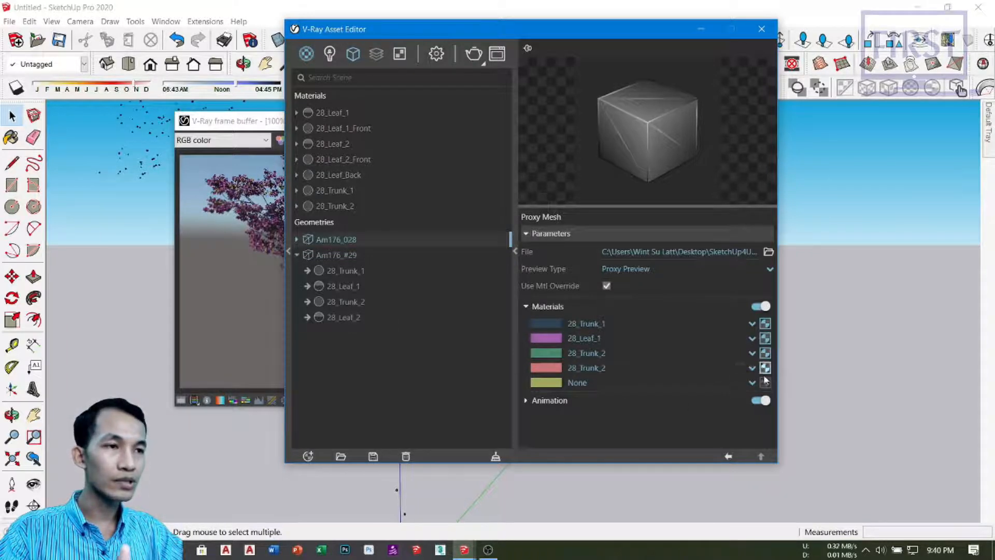
pyautogui.moveTo(348, 318); pyautogui.dragTo(765, 384)
# Delete the extra Am176_#29 geometry from the V-Ray assets.
pyautogui.click(342, 256)
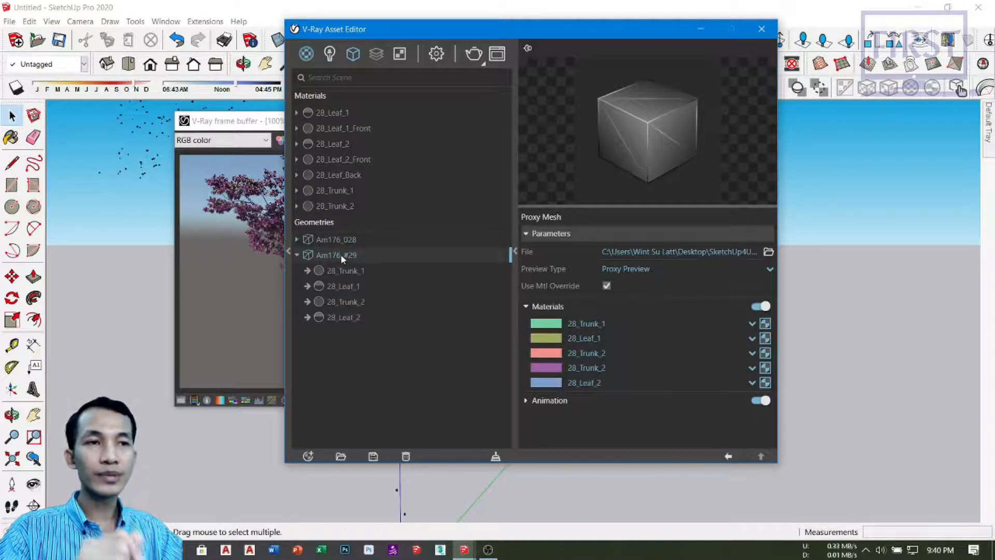
pyautogui.rightClick(340, 254)
pyautogui.click(356, 332)
pyautogui.click(524, 278)
# Place the asset editor and frame buffer side by side and render the tree again with its assigned materials.
pyautogui.moveTo(544, 30); pyautogui.dragTo(758, 73)
pyautogui.moveTo(403, 125); pyautogui.dragTo(307, 122)
pyautogui.scroll(2, 299, 240)
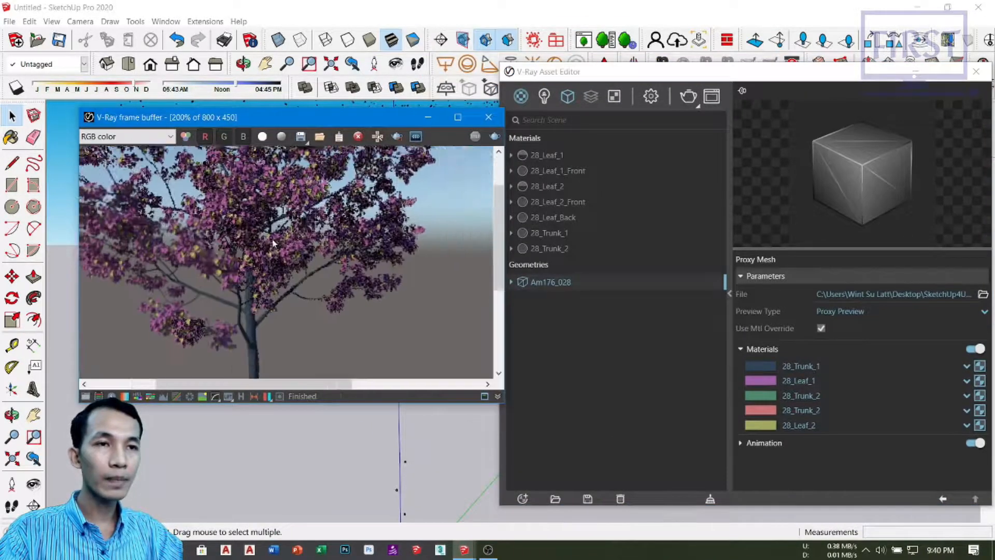
pyautogui.scroll(-2, 221, 313)
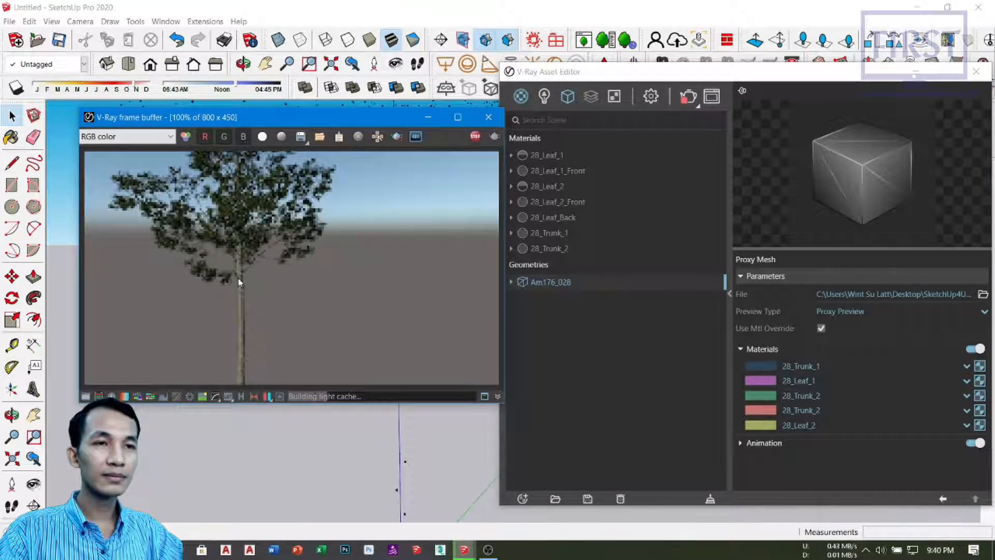
pyautogui.scroll(1, 238, 277)
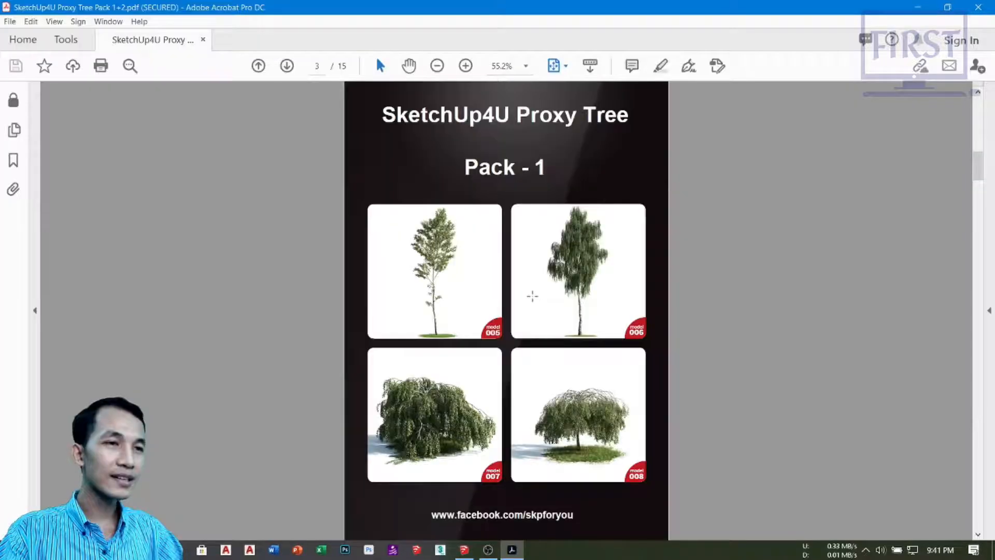
# Look through the Pack 1 tree models in the SketchUp4U Proxy Tree Pack 1+2 PDF catalogue and return to its cover page.
pyautogui.scroll(-2, 532, 296)
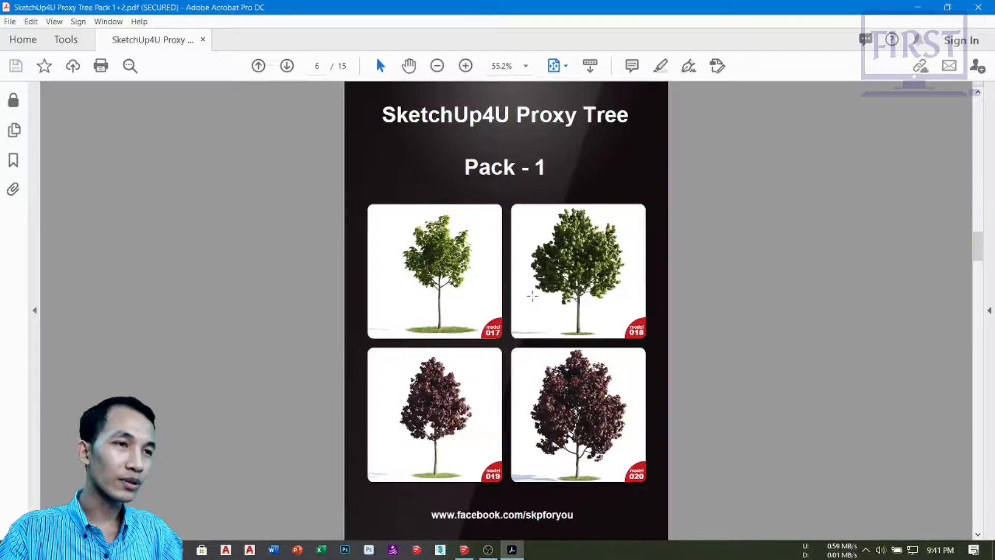
pyautogui.scroll(1, 532, 296)
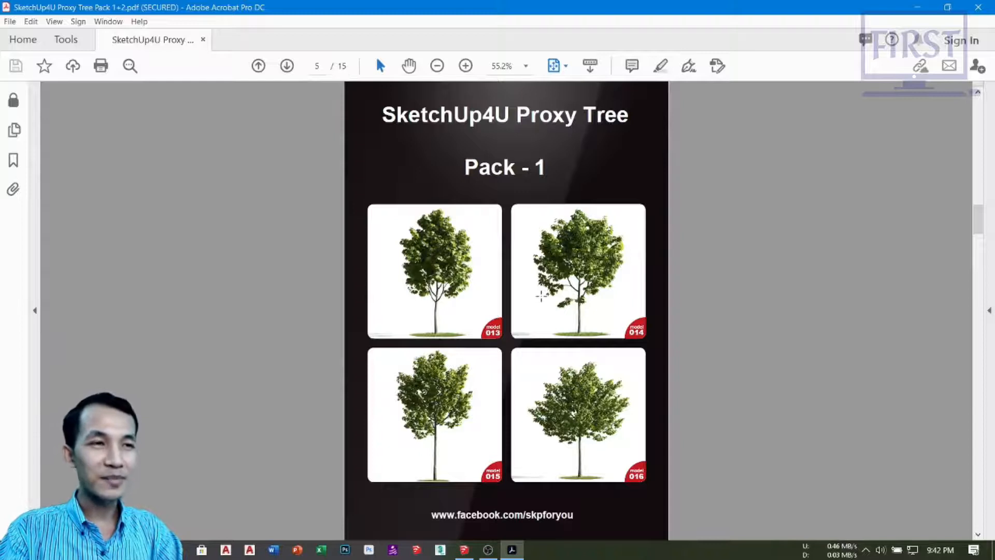
pyautogui.scroll(-2, 541, 295)
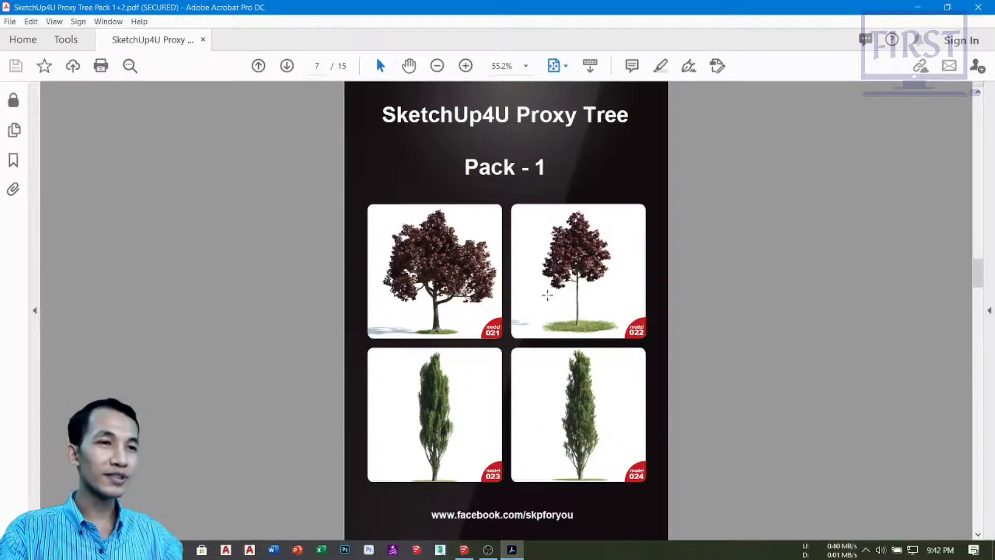
pyautogui.scroll(5, 549, 300)
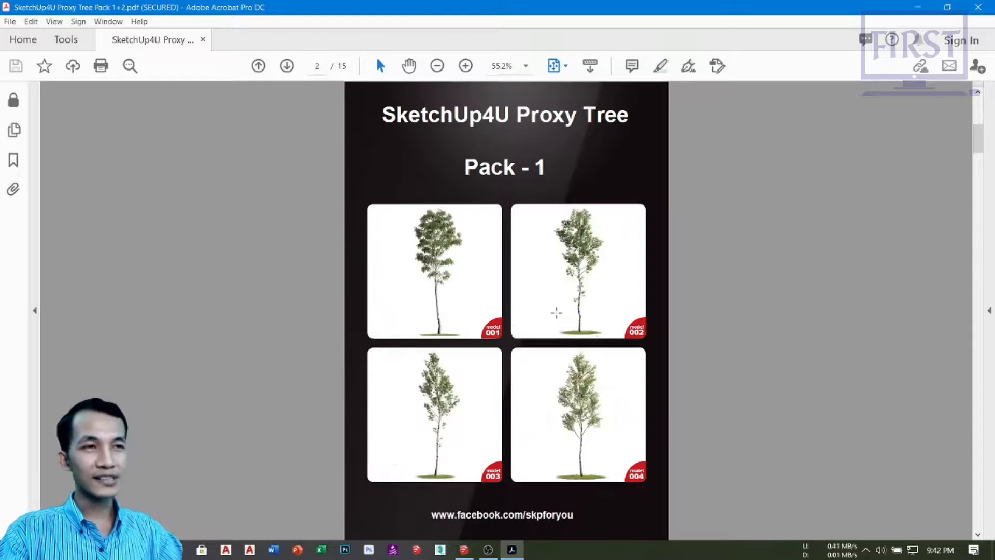
pyautogui.scroll(-2, 556, 313)
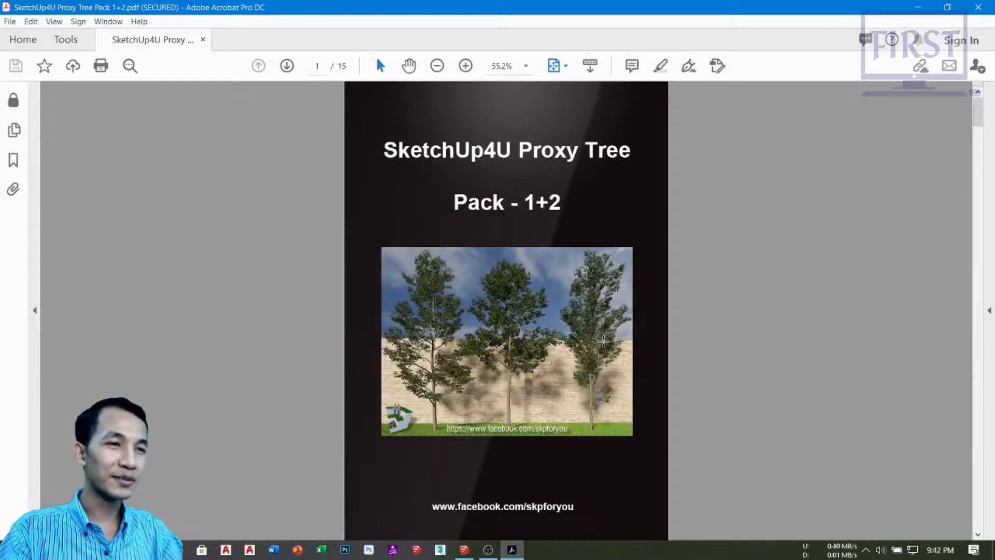
pyautogui.scroll(3, 595, 367)
pyautogui.scroll(-1, 586, 365)
pyautogui.scroll(1, 583, 364)
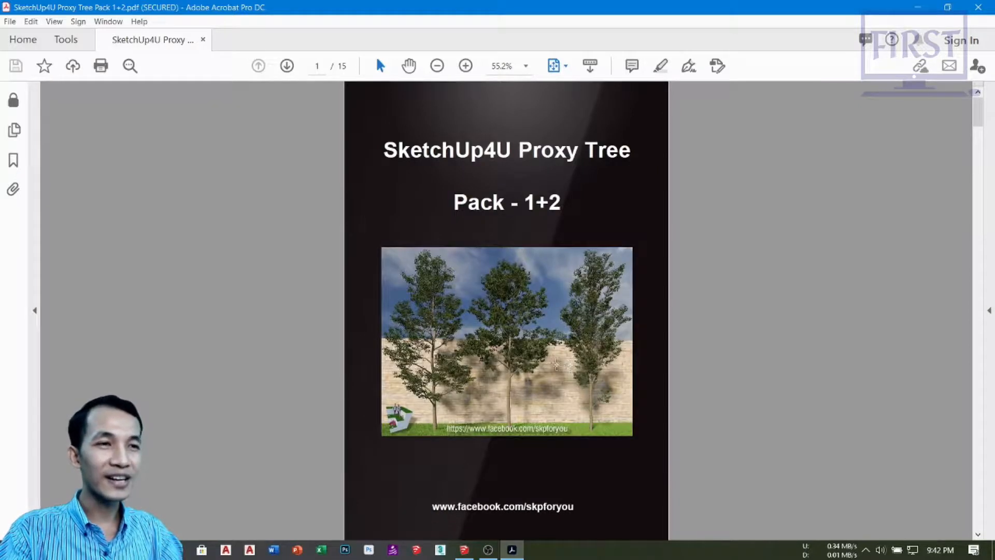